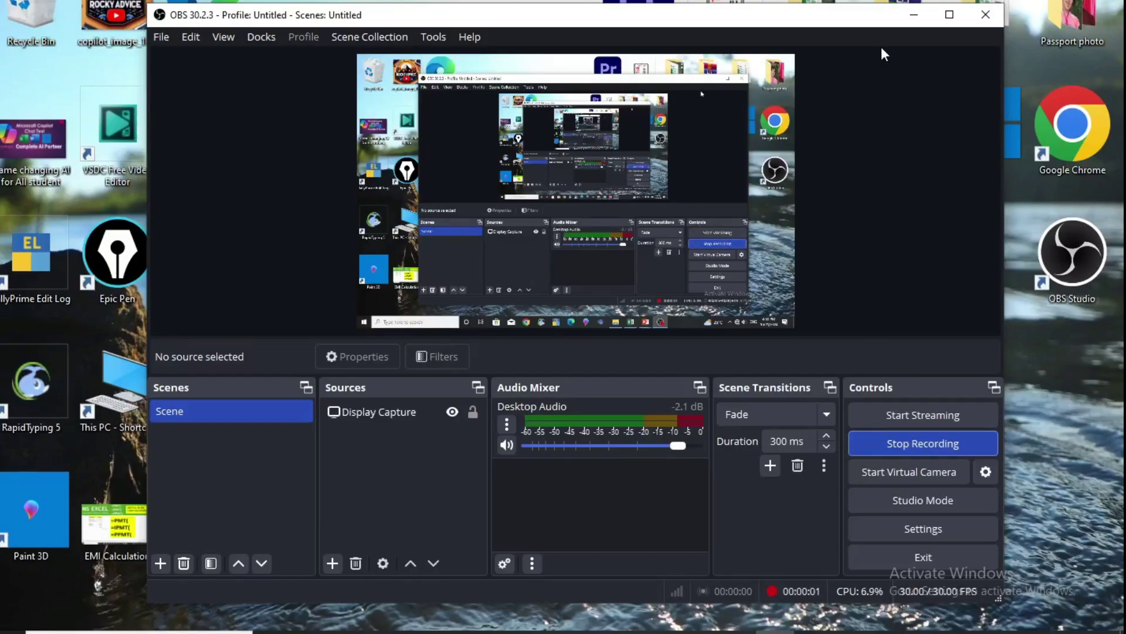
# Step: Minimize the OBS Studio window so the desktop shows while recording continues
pyautogui.click(914, 15)
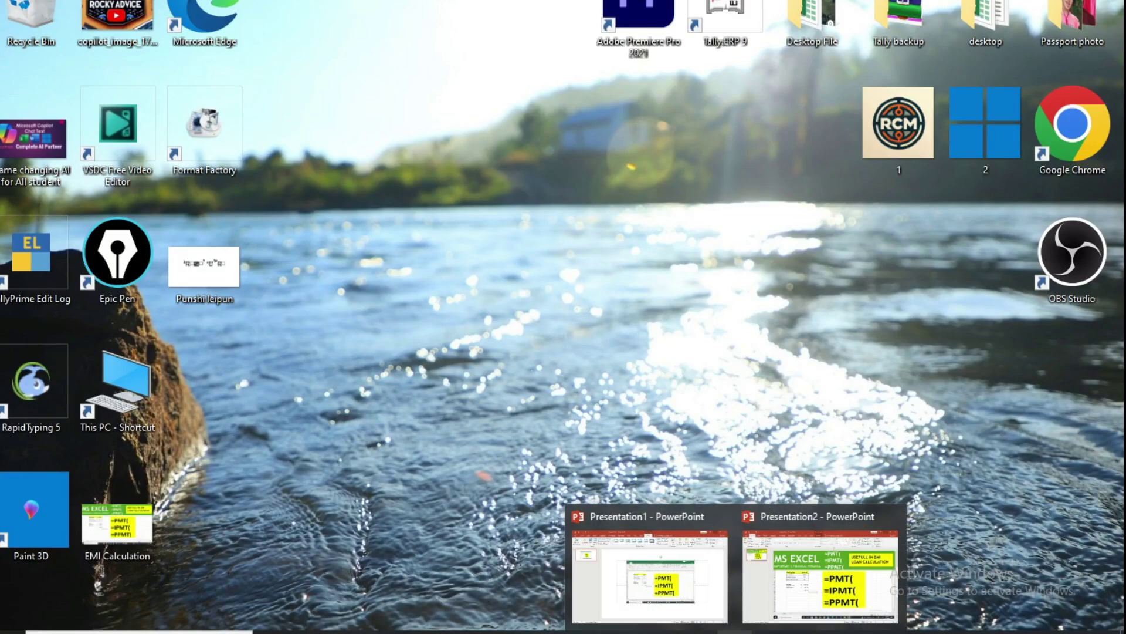
# Step: Bring up Presentation1 from the taskbar preview to reach the loan EMI worksheet
pyautogui.click(650, 571)
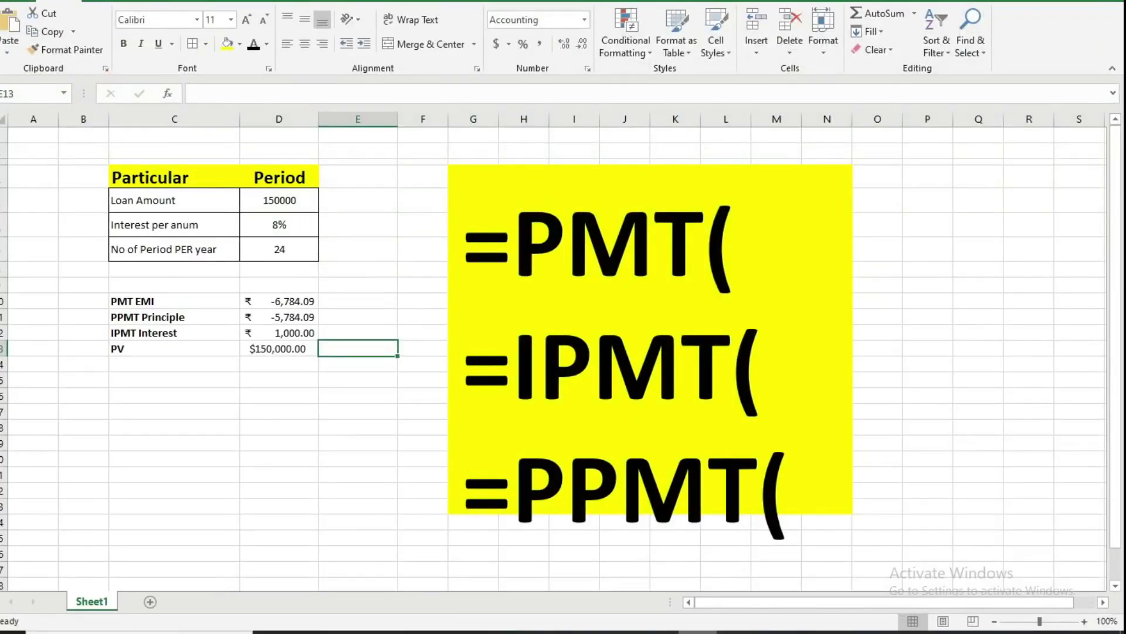
# Step: Clear the old PV result in D13 and the PMT, PPMT and IPMT results in D10:D12
pyautogui.click(568, 260)
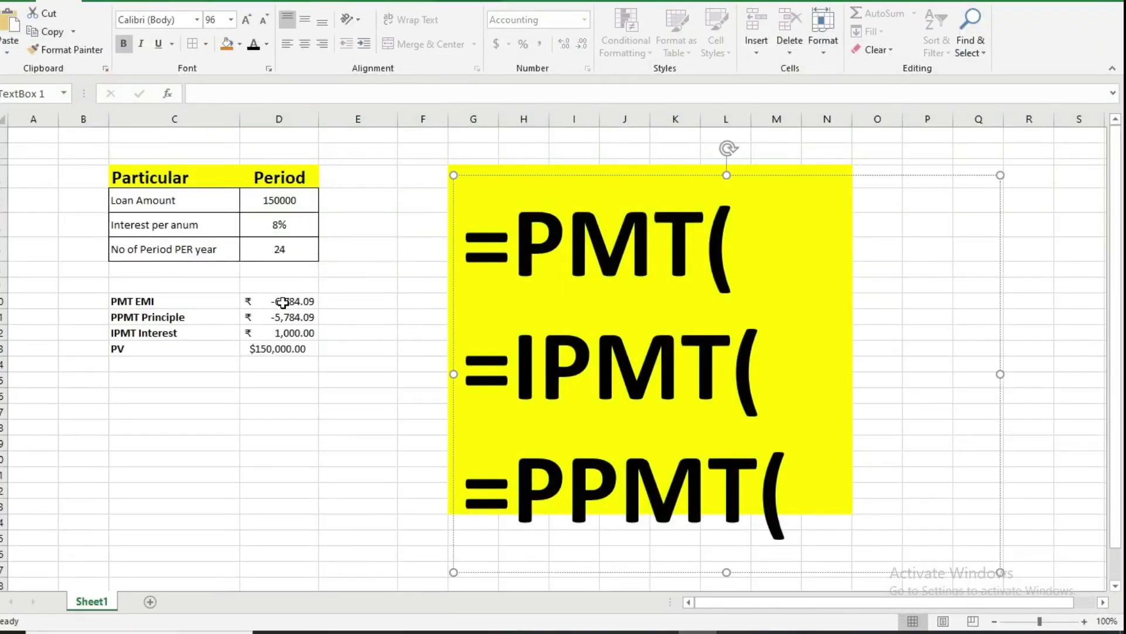
pyautogui.click(267, 348)
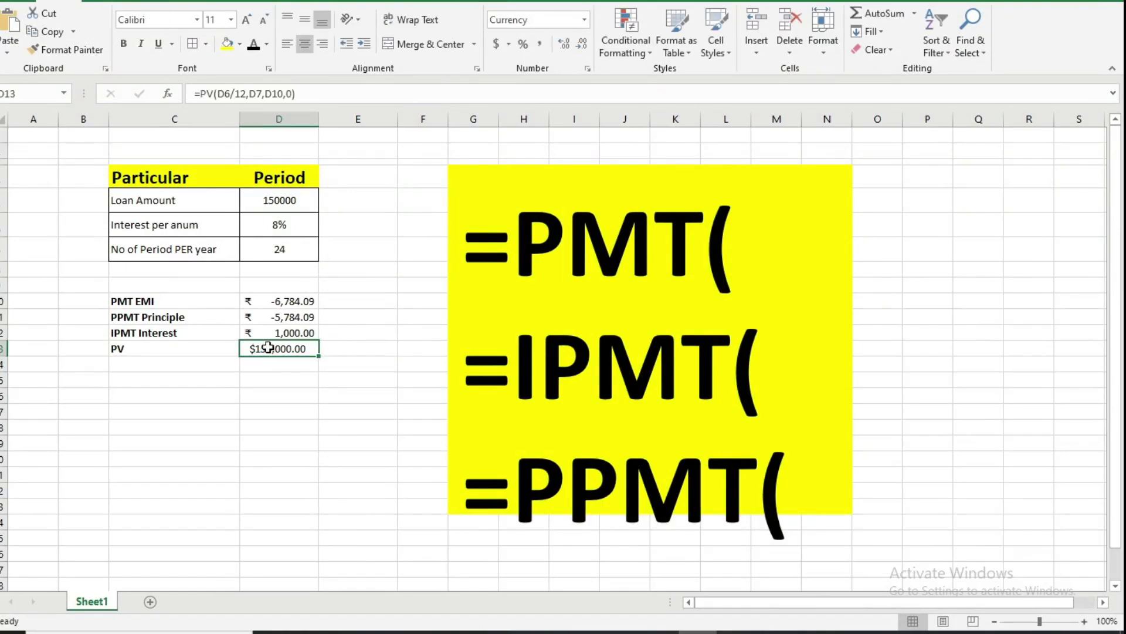
pyautogui.press('Delete')
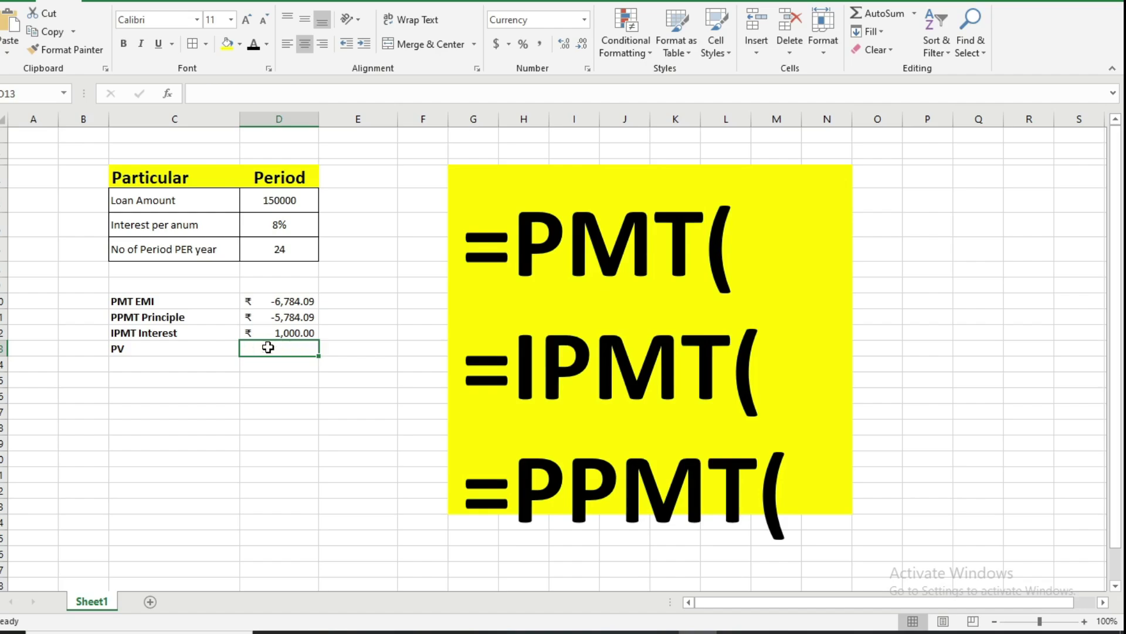
pyautogui.press('Up')
pyautogui.press('Up')
pyautogui.press('Up')
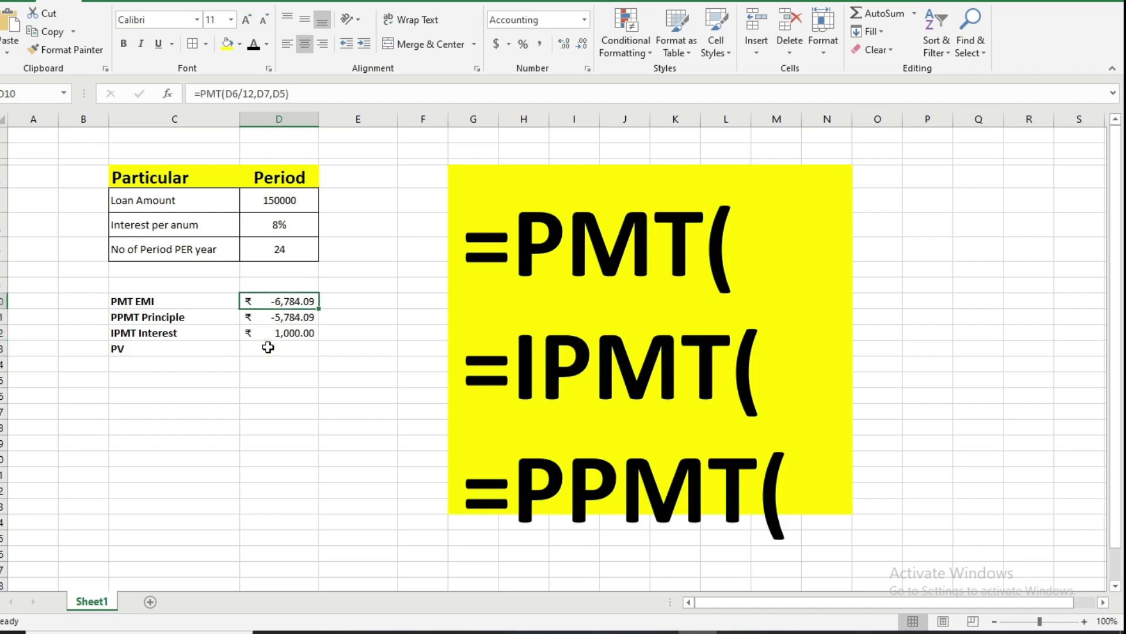
pyautogui.hotkey('shift', 'Down')
pyautogui.hotkey('shift', 'Down')
pyautogui.press('Delete')
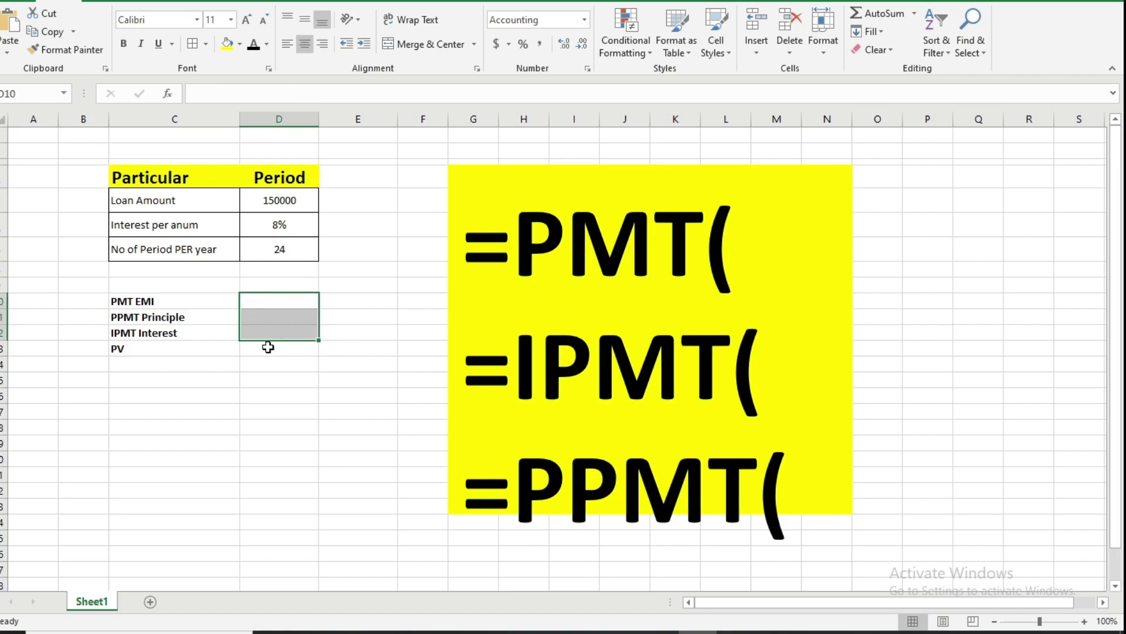
# Step: Enter loan amount 100000, interest rate 12 and 24 periods in D5:D7
pyautogui.click(187, 205)
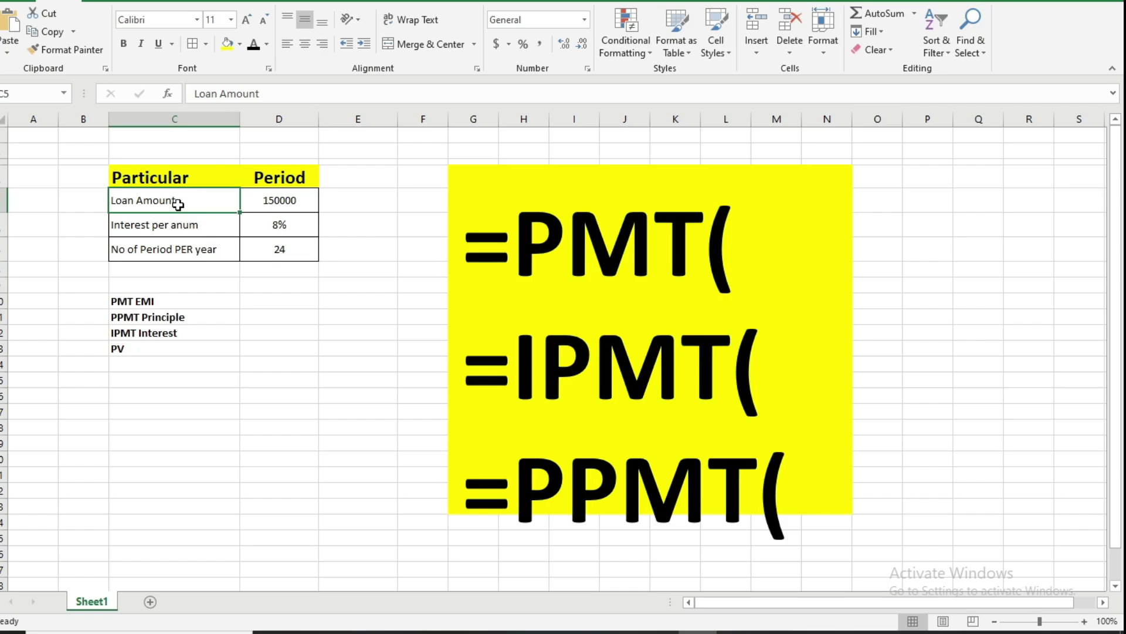
pyautogui.click(273, 201)
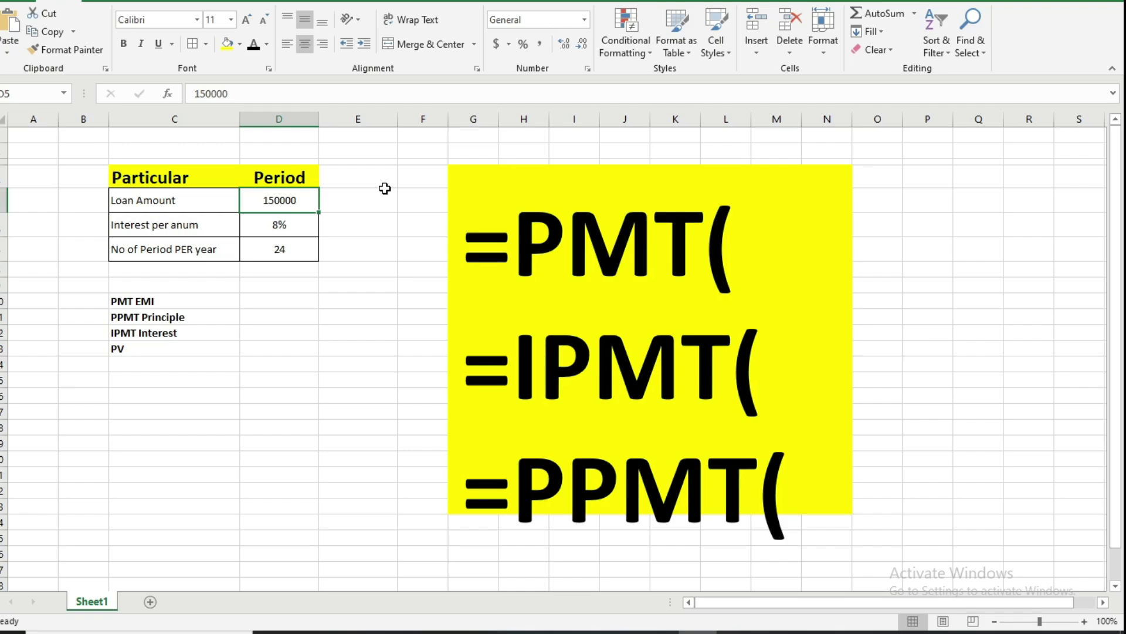
pyautogui.write('1')
pyautogui.write('00000')
pyautogui.press('Return')
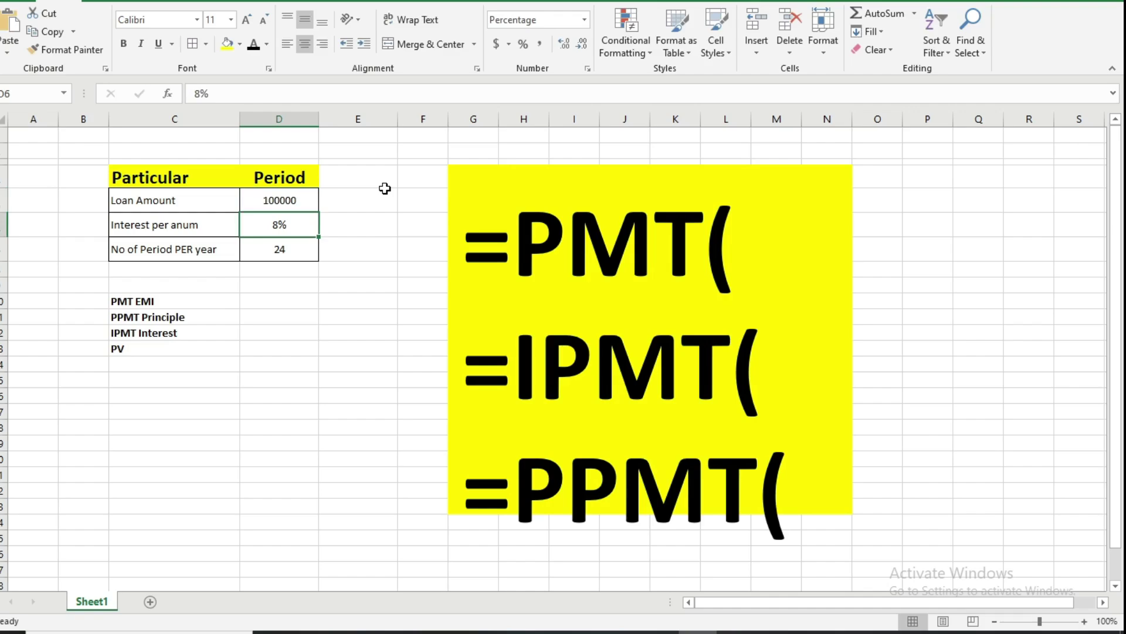
pyautogui.write('12')
pyautogui.press('Return')
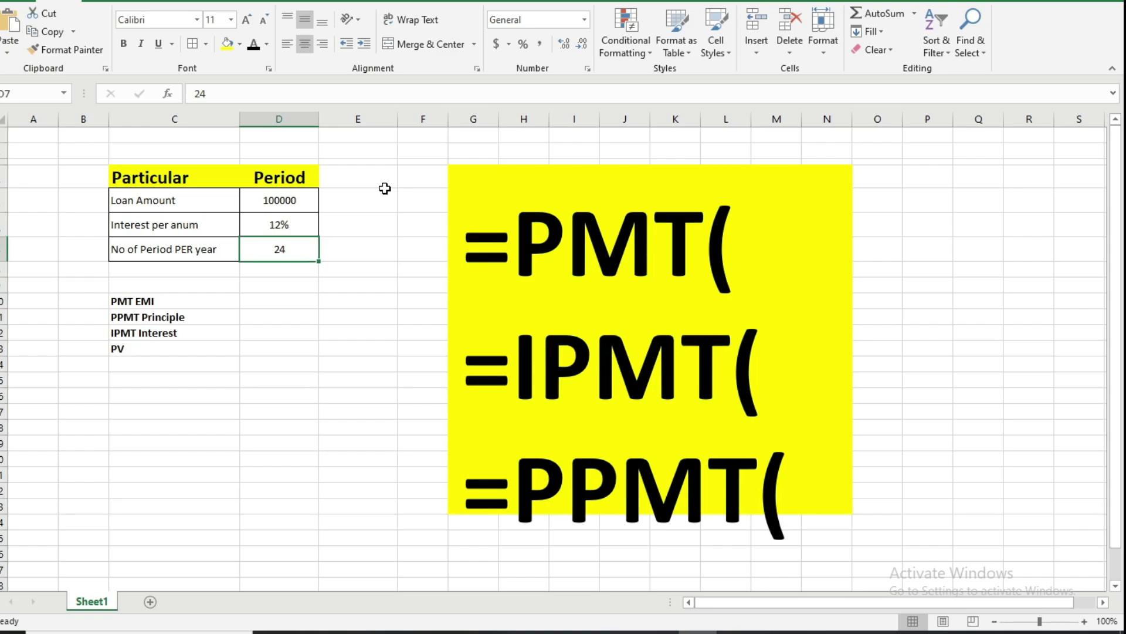
pyautogui.write('24')
pyautogui.press('Return')
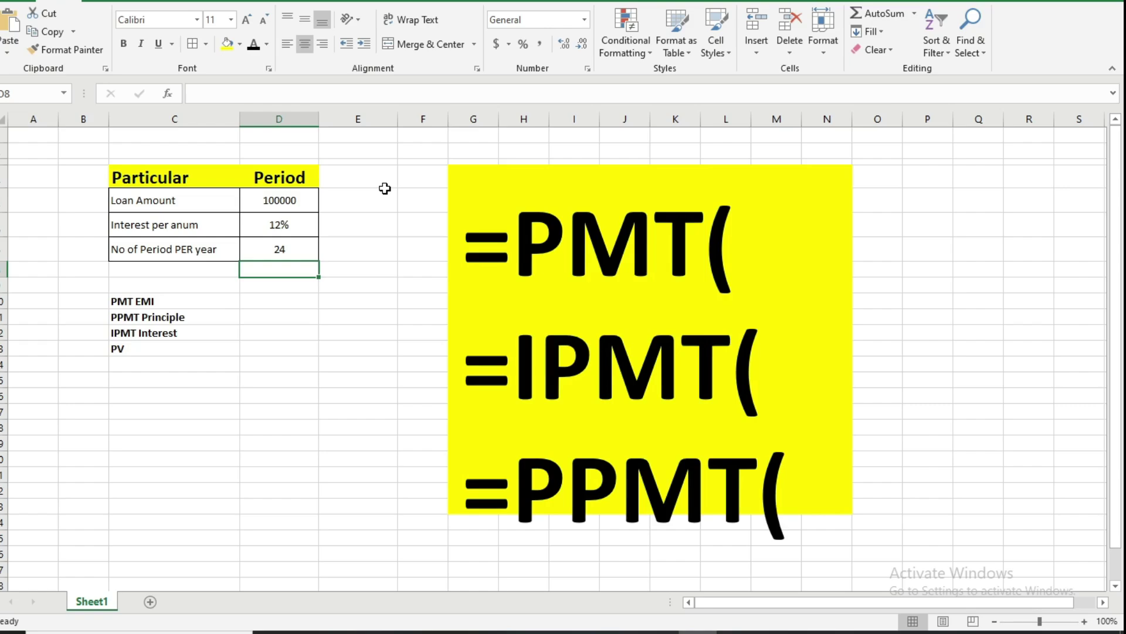
pyautogui.press('Down')
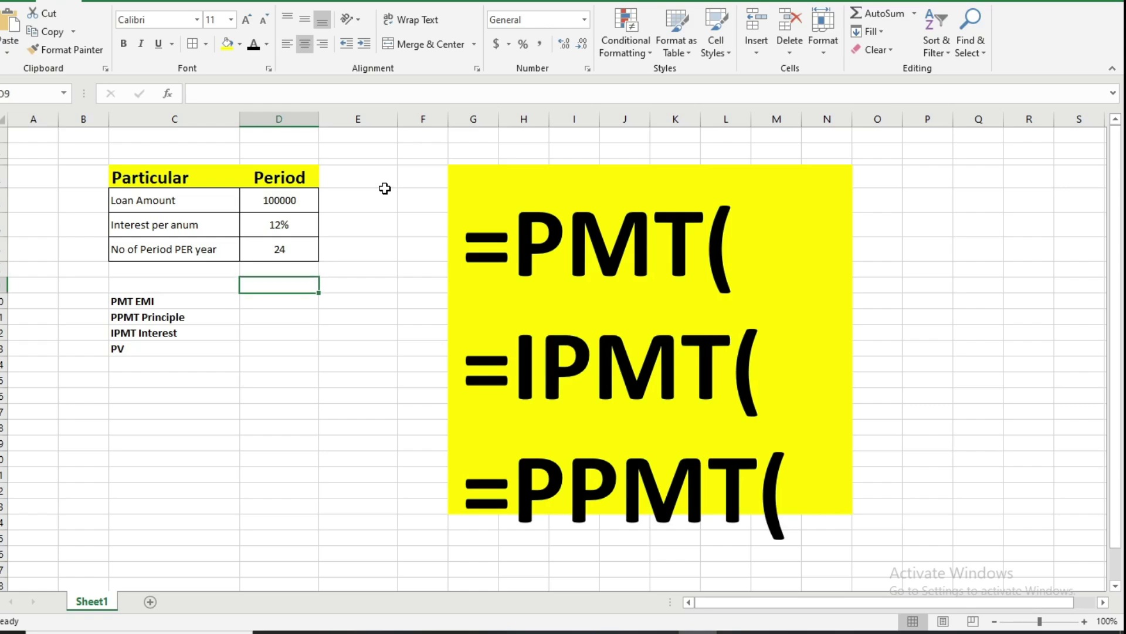
pyautogui.press('Down')
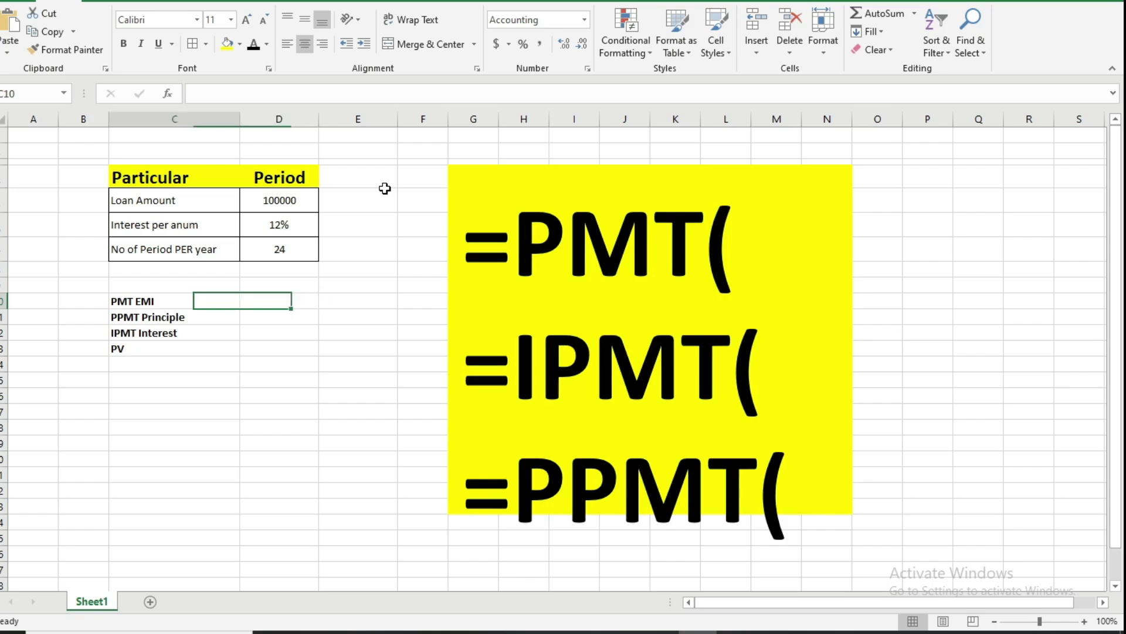
pyautogui.press('Left')
pyautogui.press('Right')
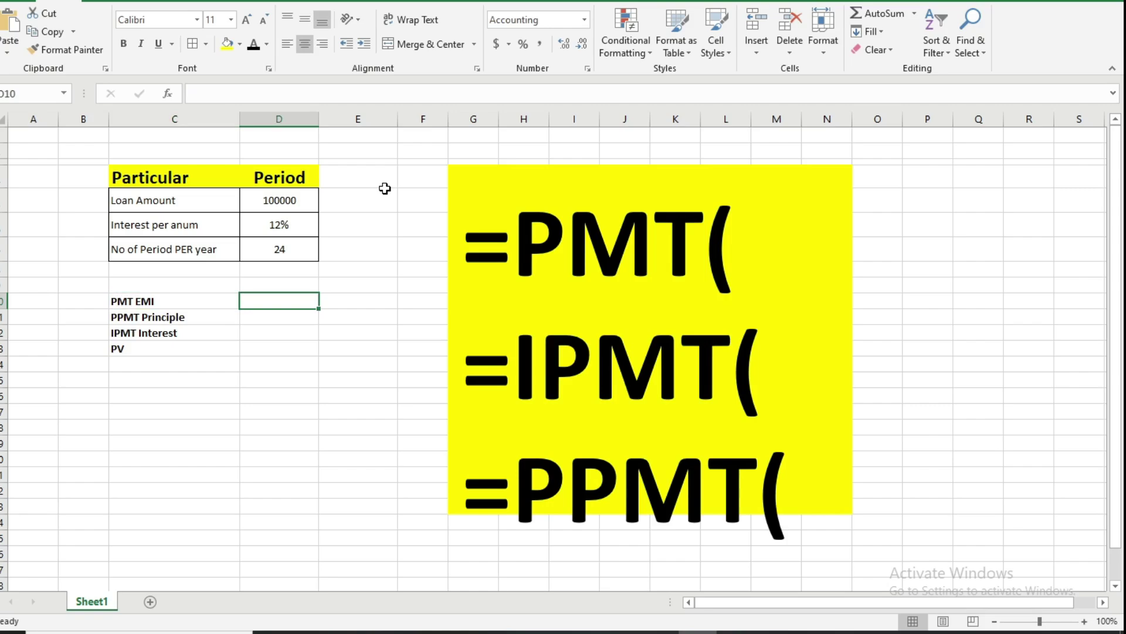
pyautogui.press('Left')
pyautogui.press('Right')
pyautogui.press('Left')
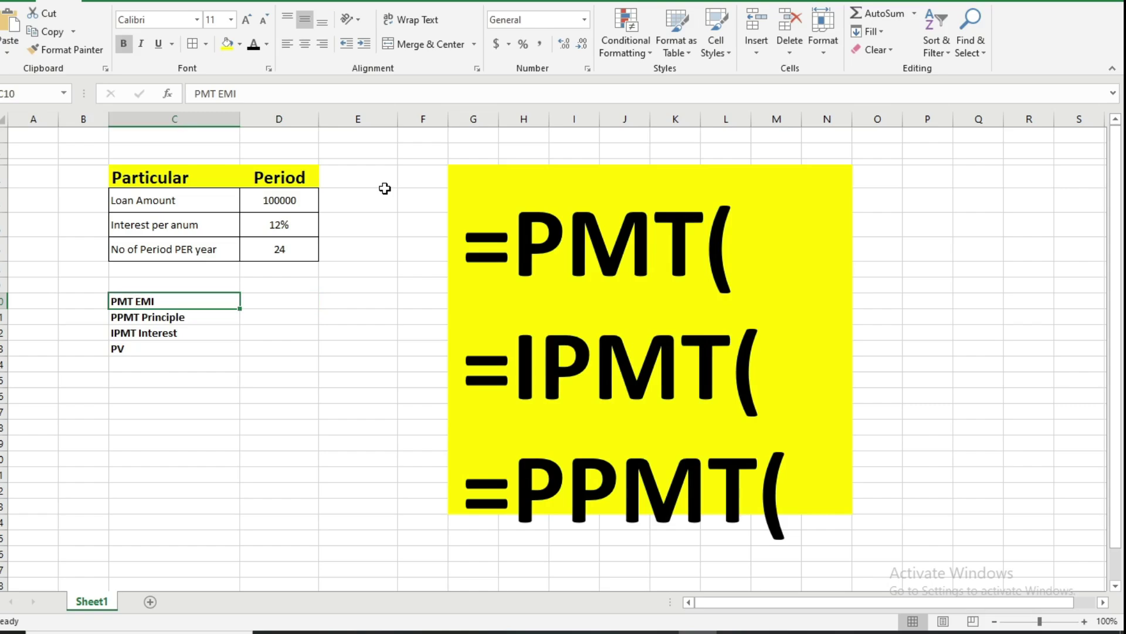
pyautogui.press('Down')
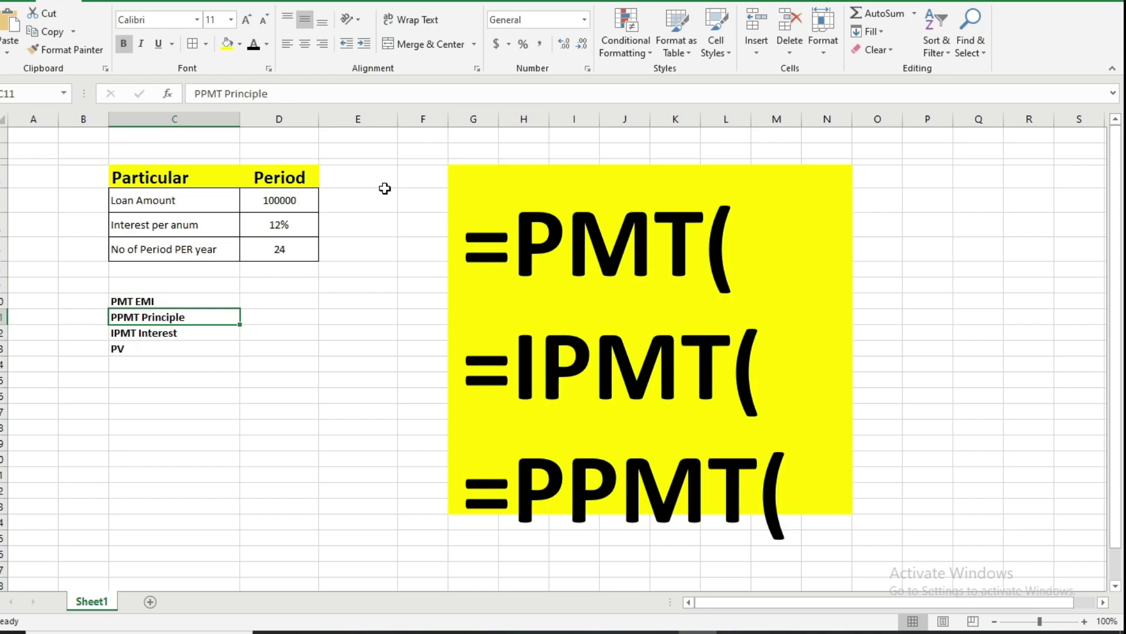
pyautogui.press('Down')
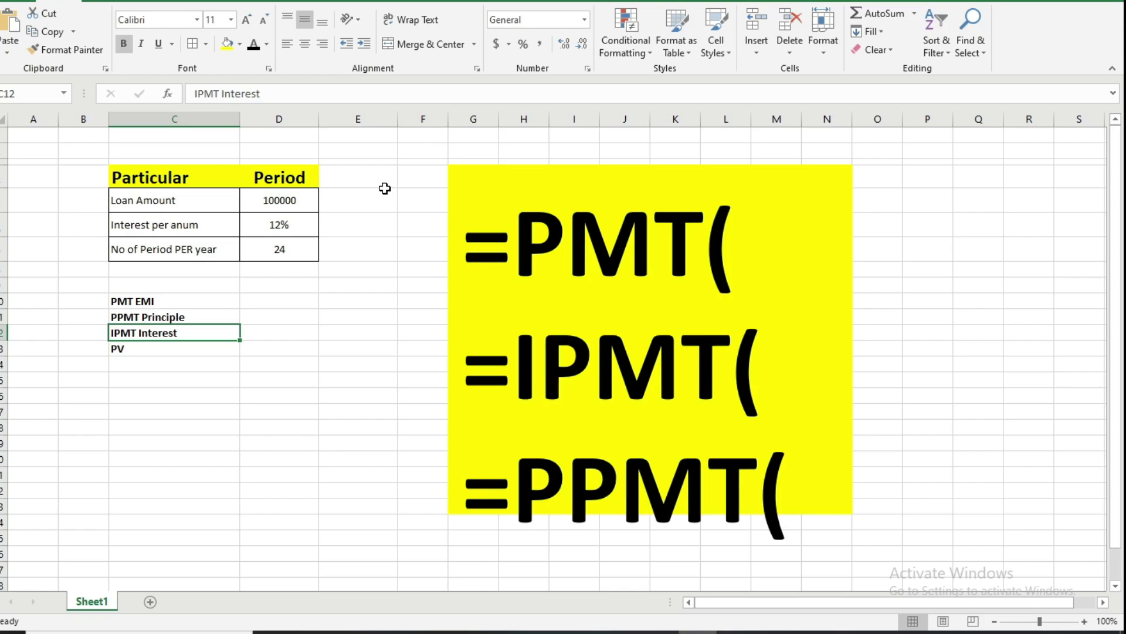
pyautogui.press('Down')
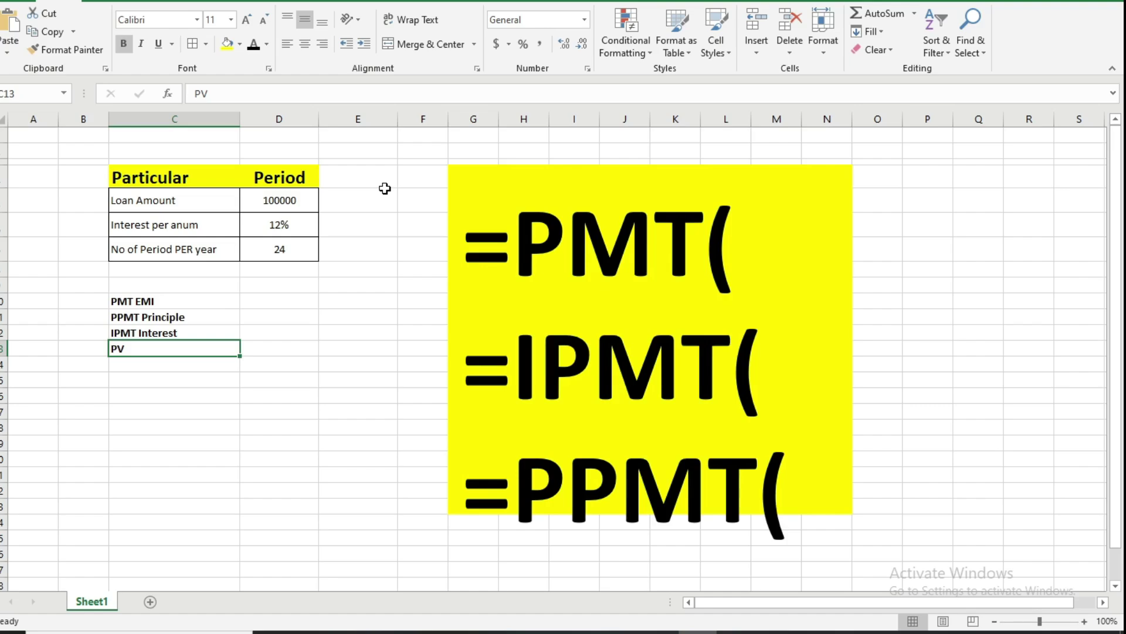
pyautogui.press('Up')
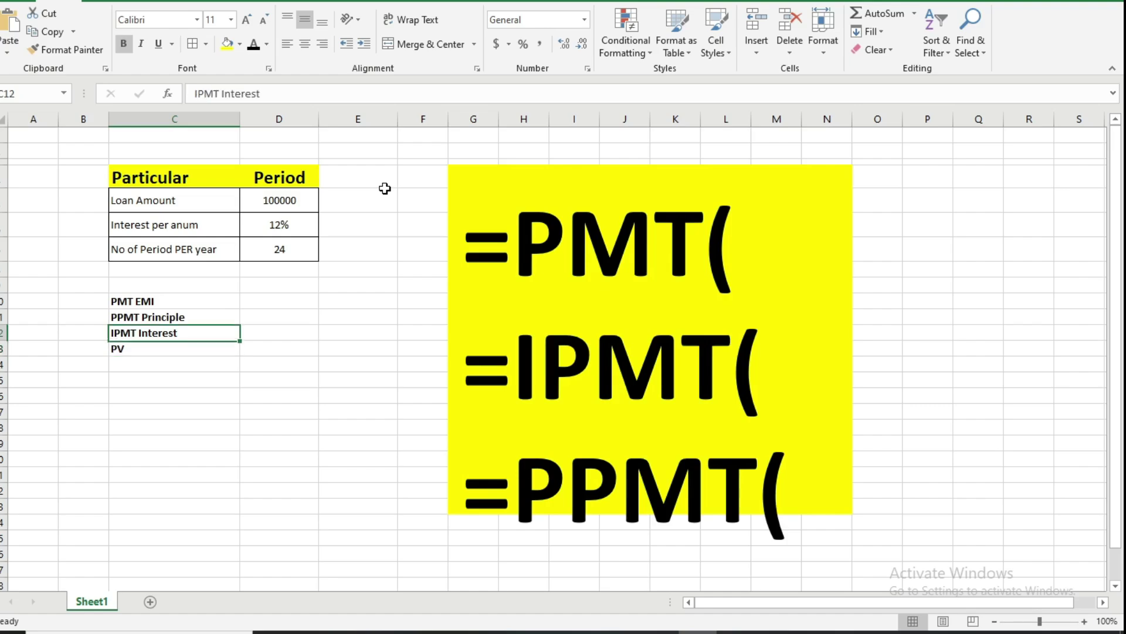
pyautogui.press('Up')
pyautogui.press('Up')
pyautogui.press('Up')
pyautogui.press('Up')
pyautogui.press('Up')
pyautogui.press('Up')
pyautogui.press('Up')
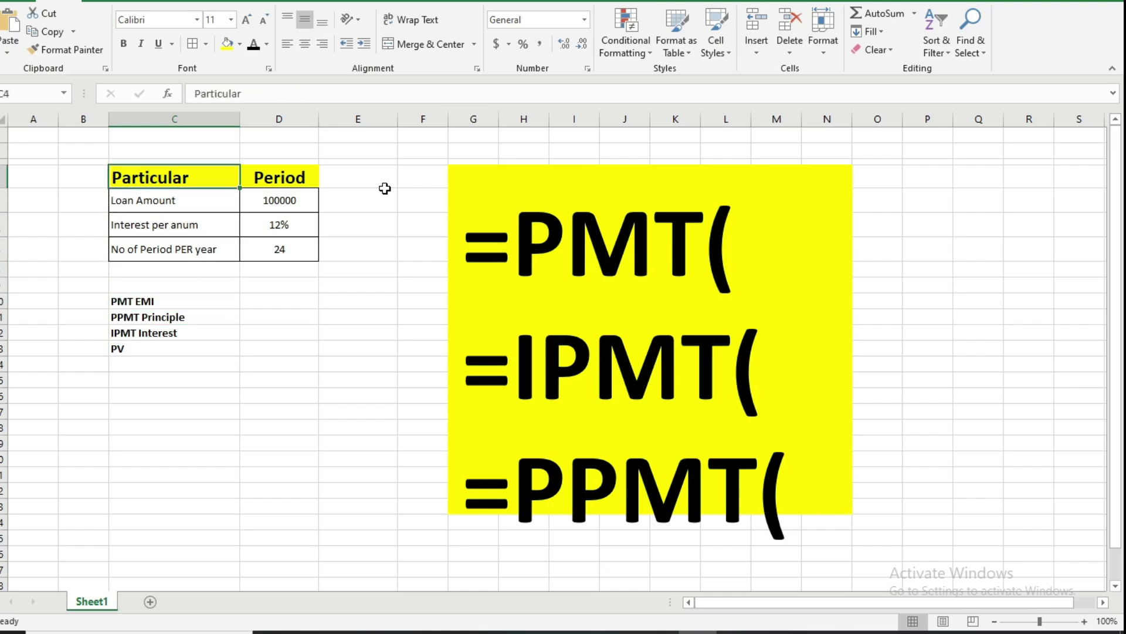
pyautogui.press('Down')
pyautogui.press('Down')
pyautogui.press('Down')
pyautogui.press('Down')
pyautogui.press('Down')
pyautogui.press('Down')
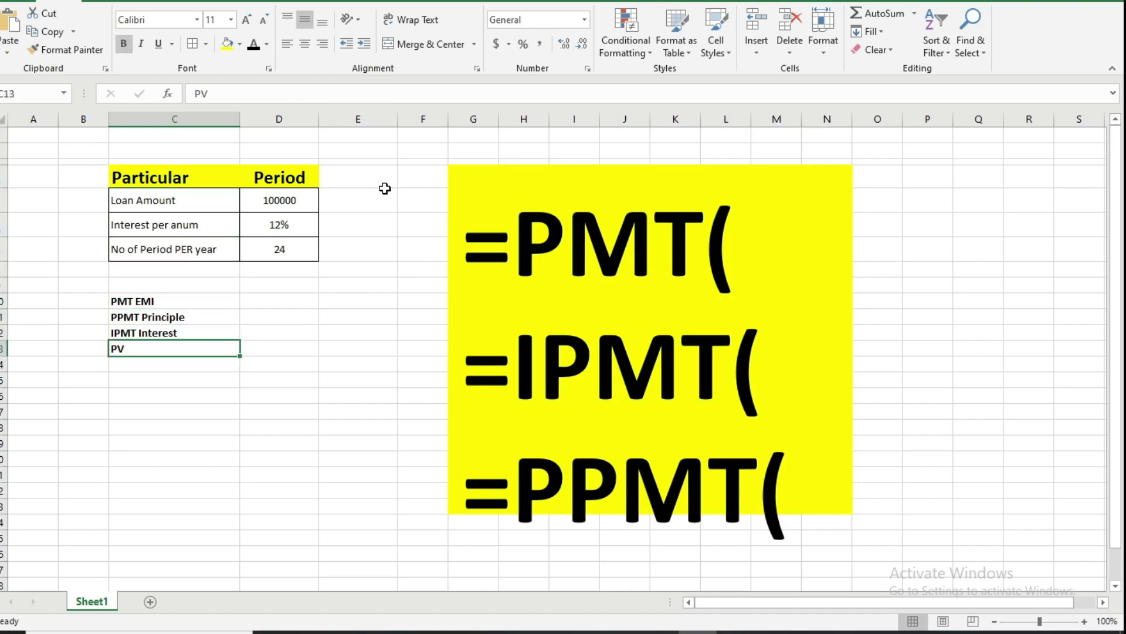
pyautogui.press('Up')
pyautogui.press('Up')
pyautogui.press('Up')
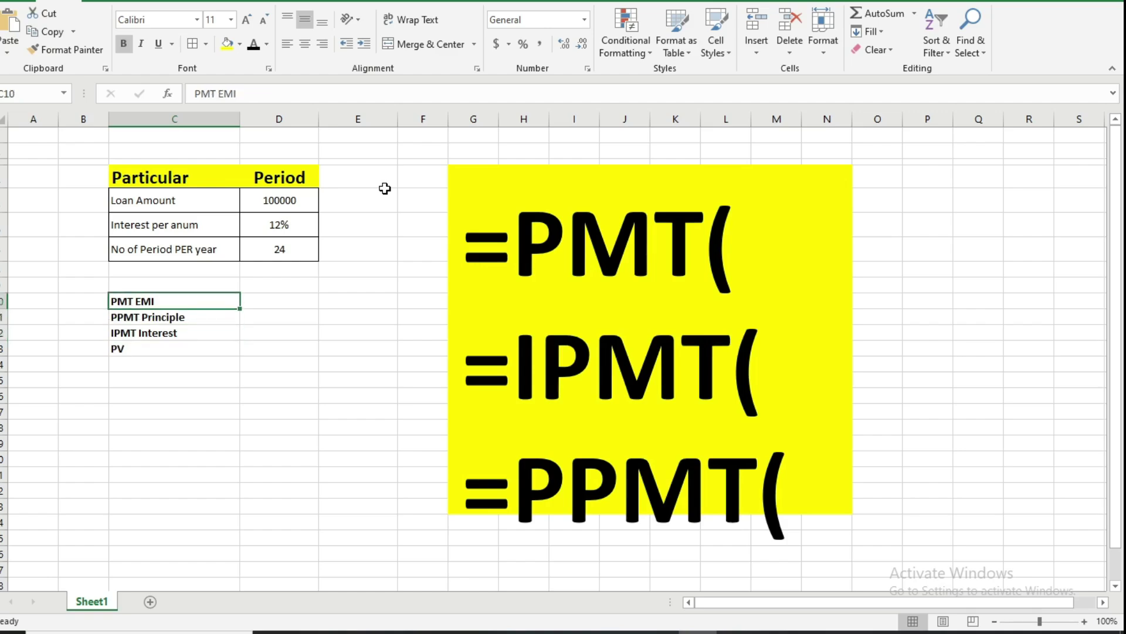
pyautogui.press('Right')
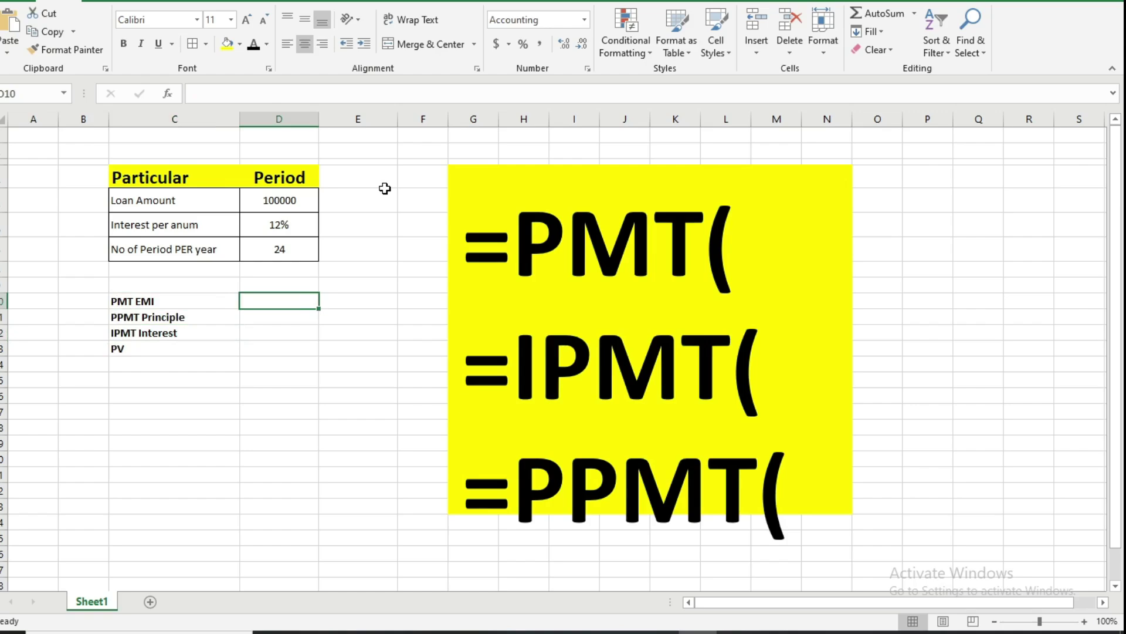
# Step: Enter =PMT(D6/12,D7,D5) in D10 to calculate the monthly EMI
pyautogui.write('=')
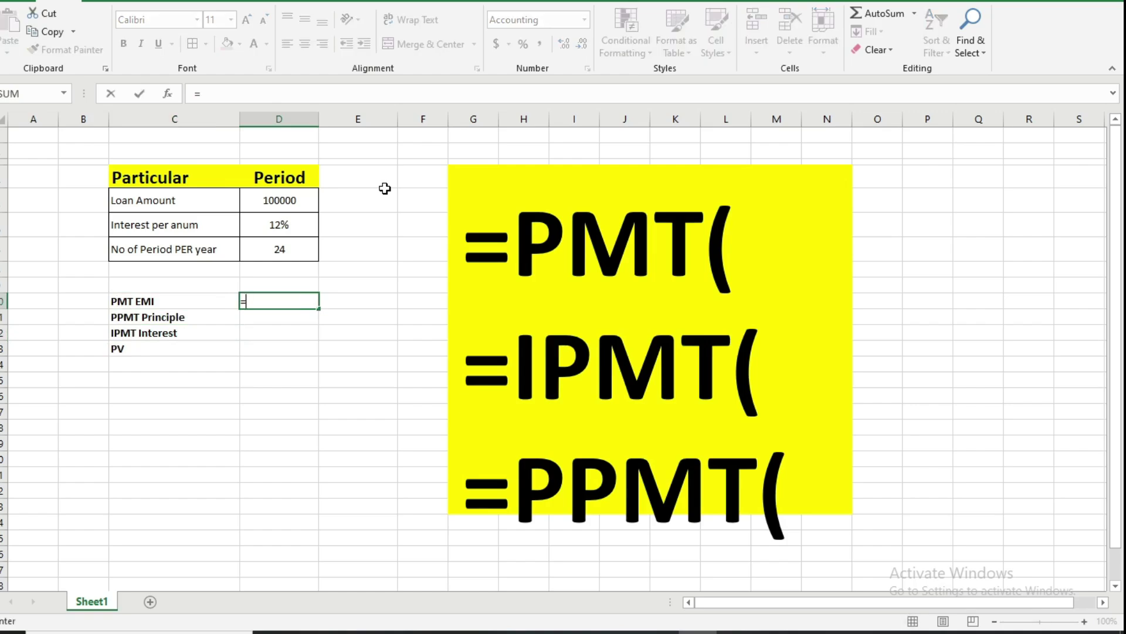
pyautogui.write('PMT')
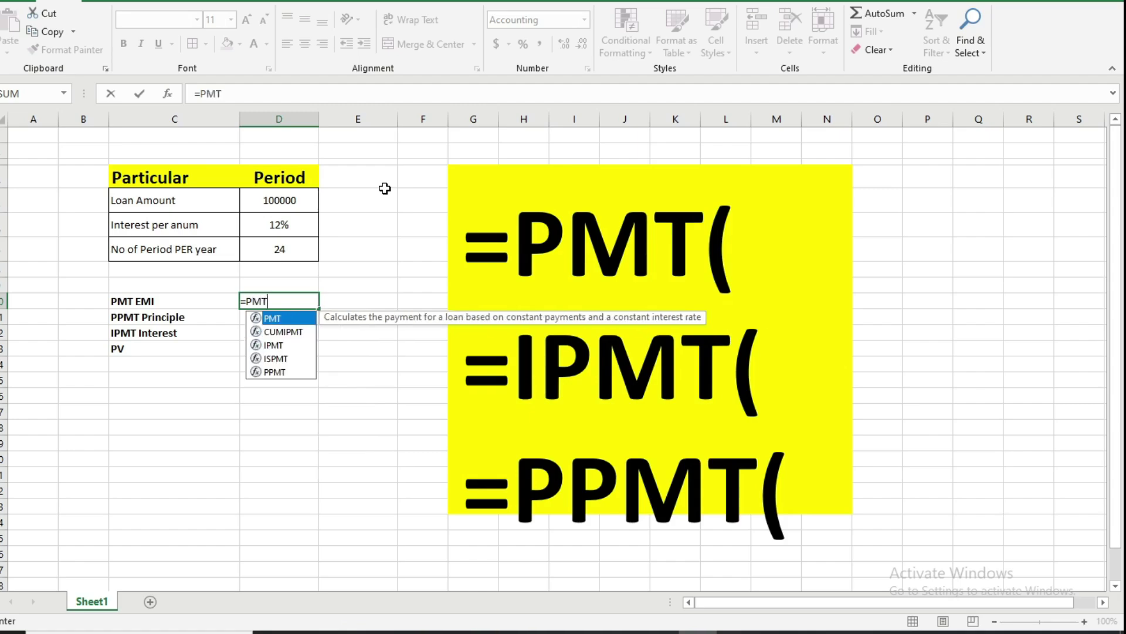
pyautogui.write('(')
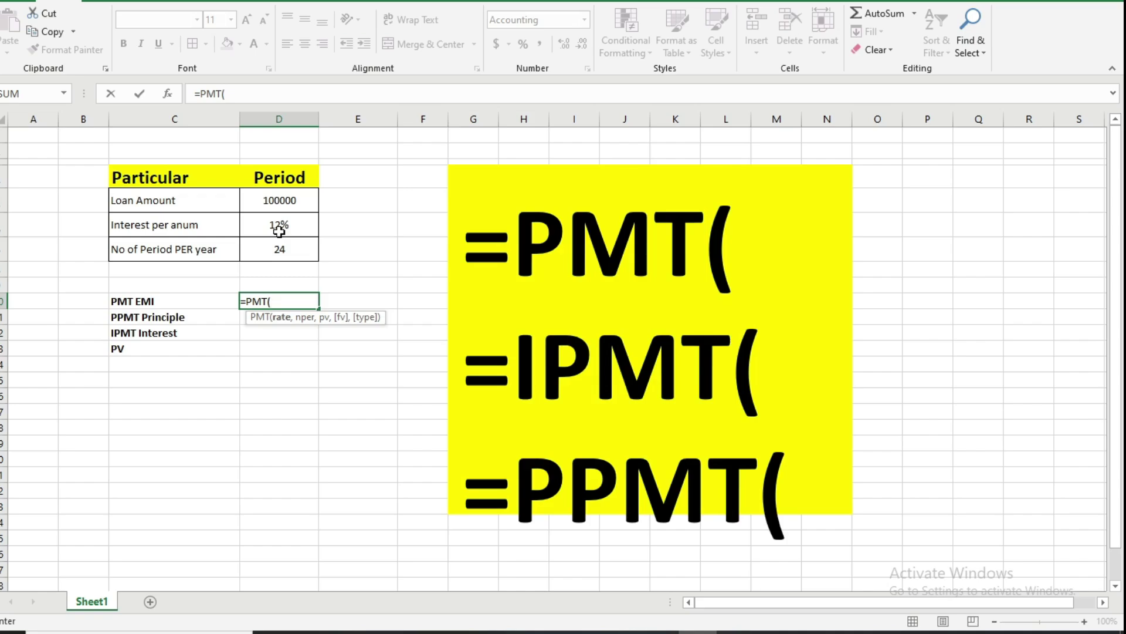
pyautogui.click(280, 226)
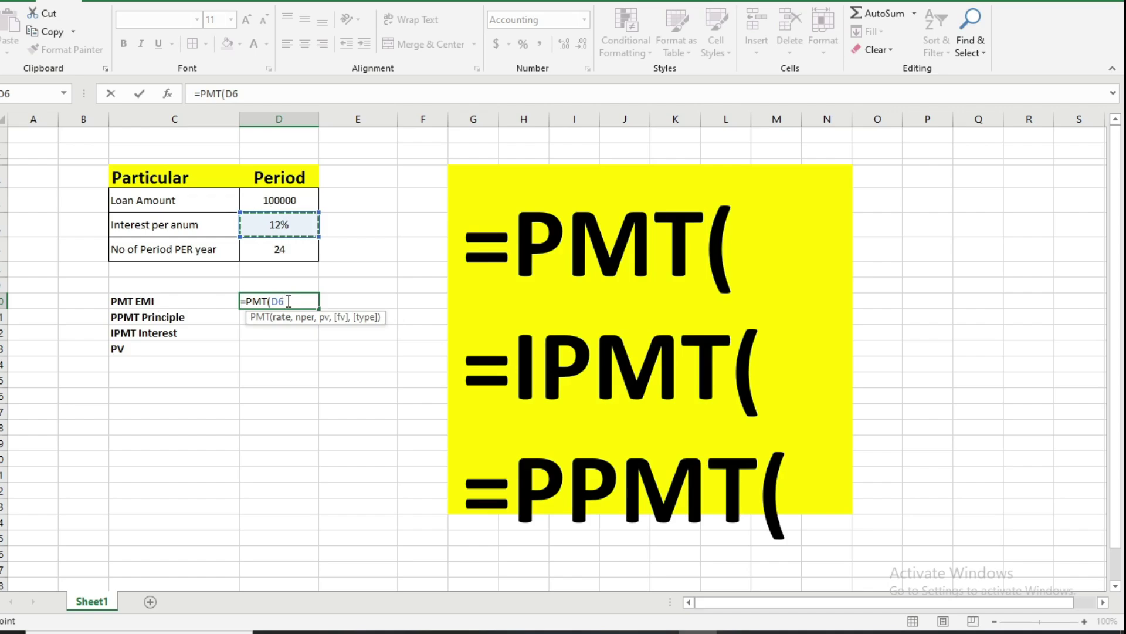
pyautogui.write('/')
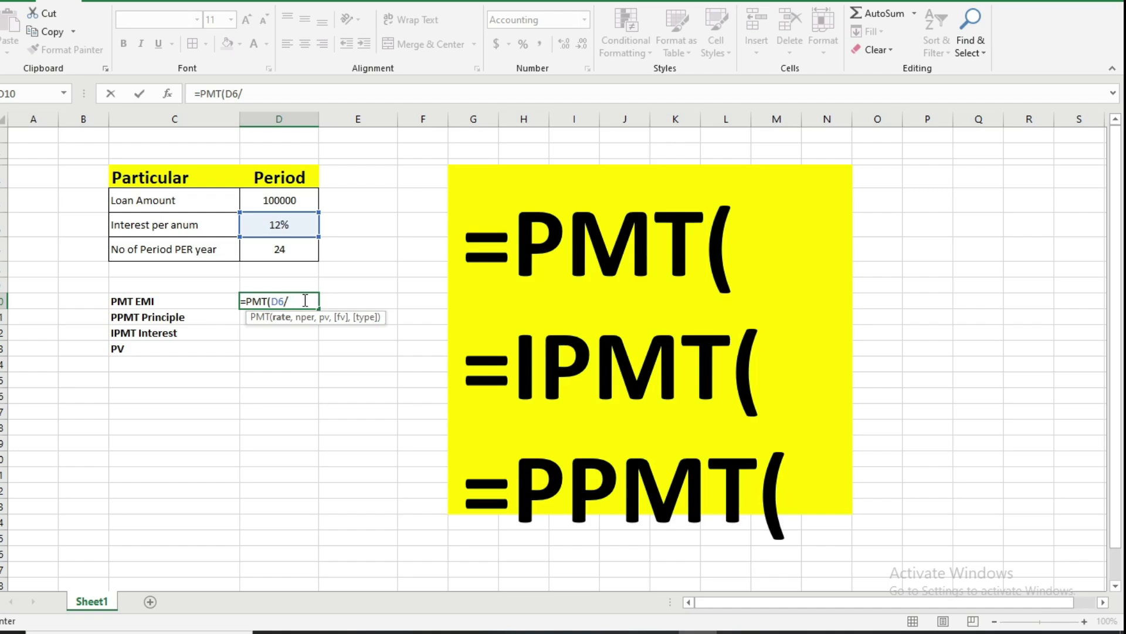
pyautogui.write('12')
pyautogui.write(',')
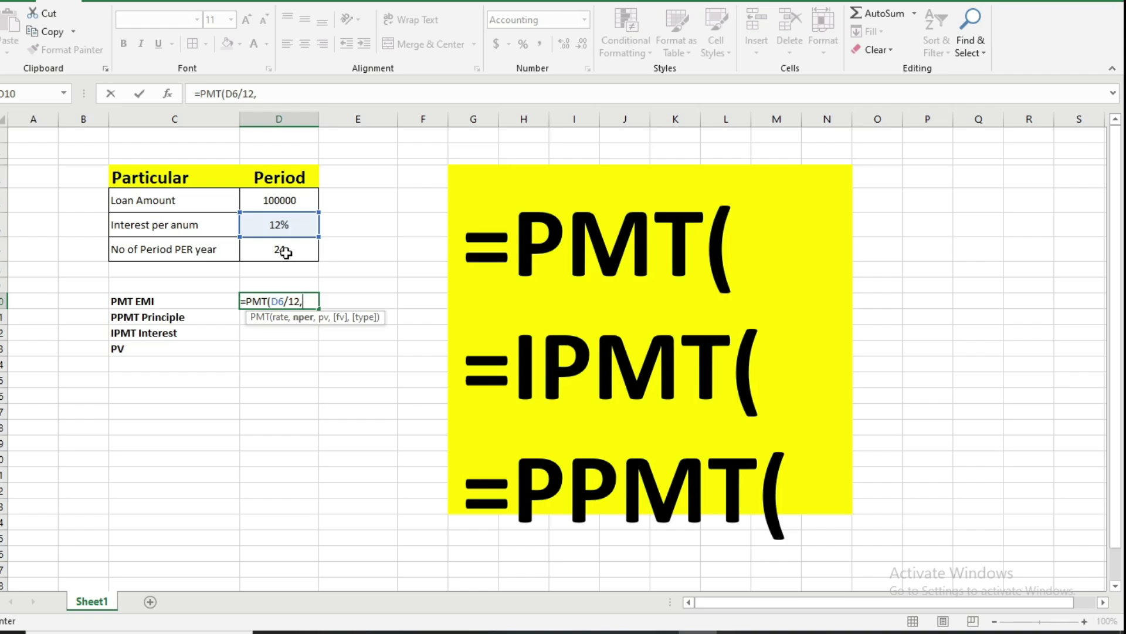
pyautogui.click(286, 253)
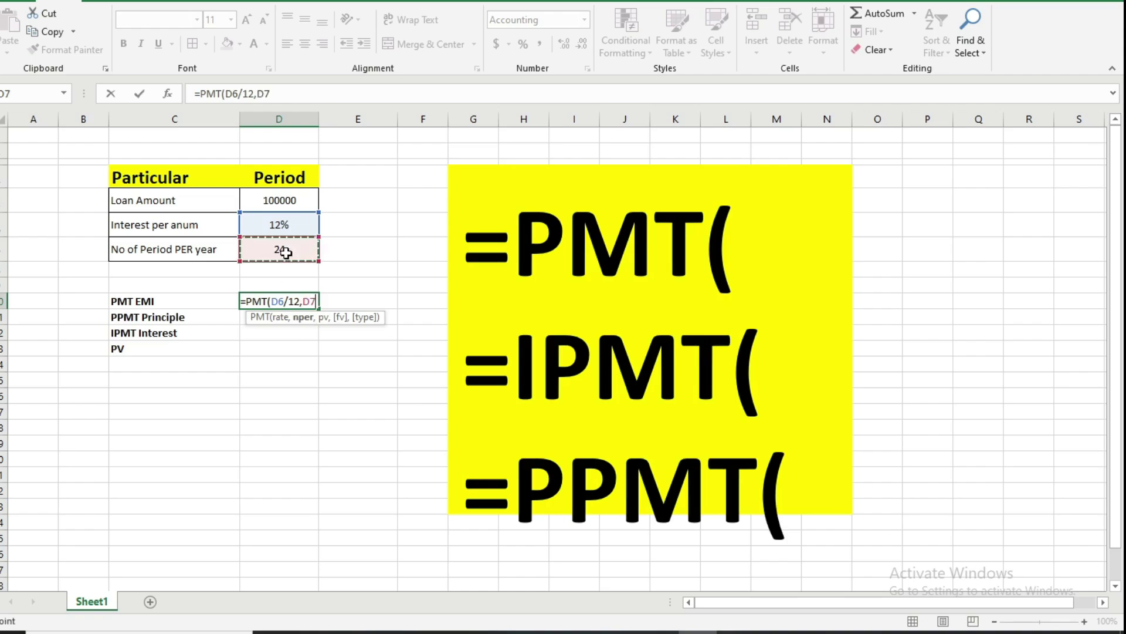
pyautogui.write(',')
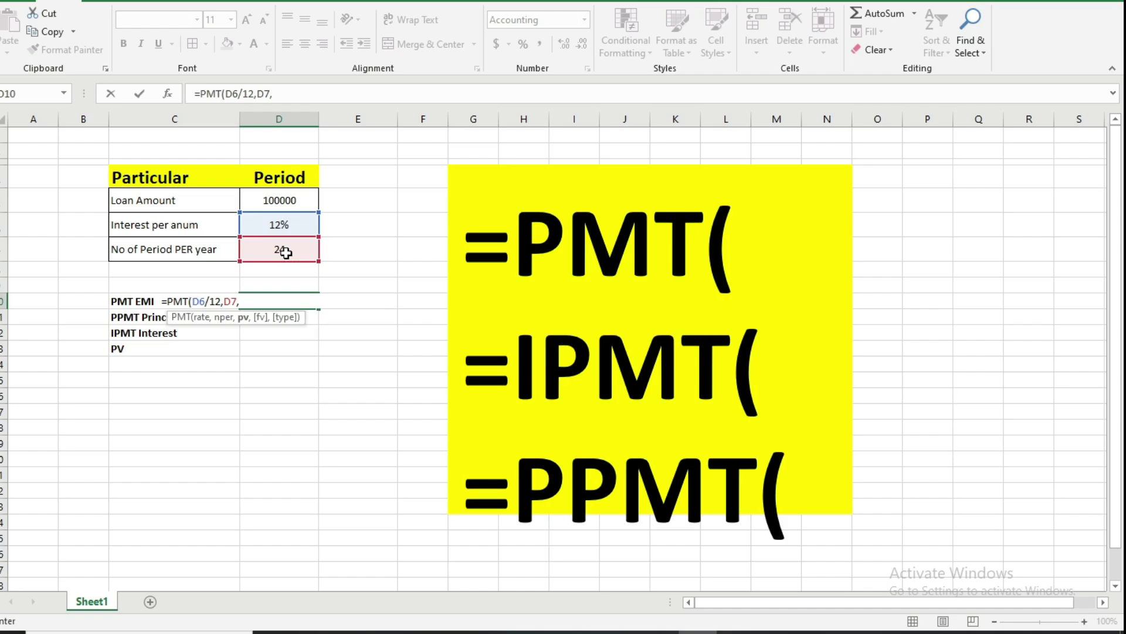
pyautogui.click(292, 201)
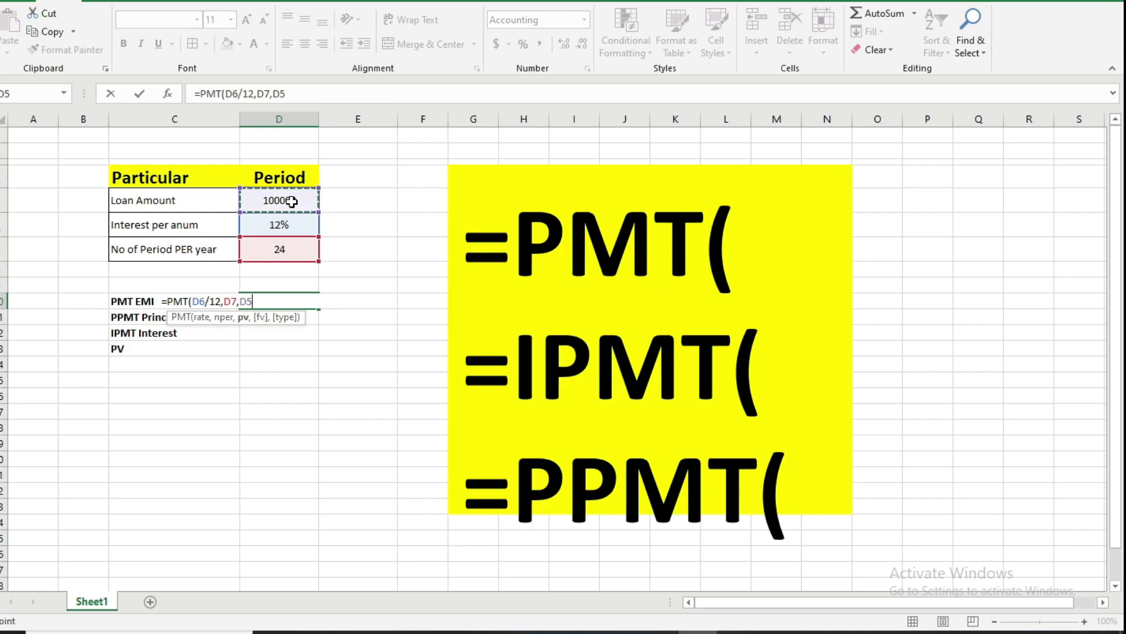
pyautogui.write(')')
pyautogui.press('Return')
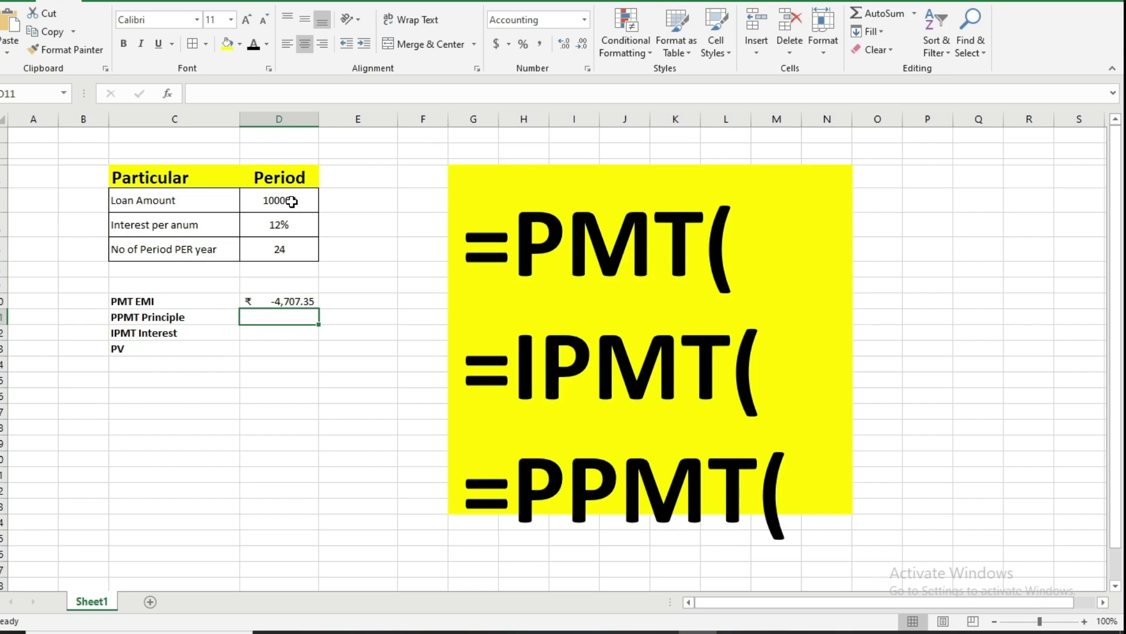
# Step: Negate the loan amount so the EMI formula reads =PMT(D6/12,D7,-D5), showing ₹ 4,707.35
pyautogui.press('Up')
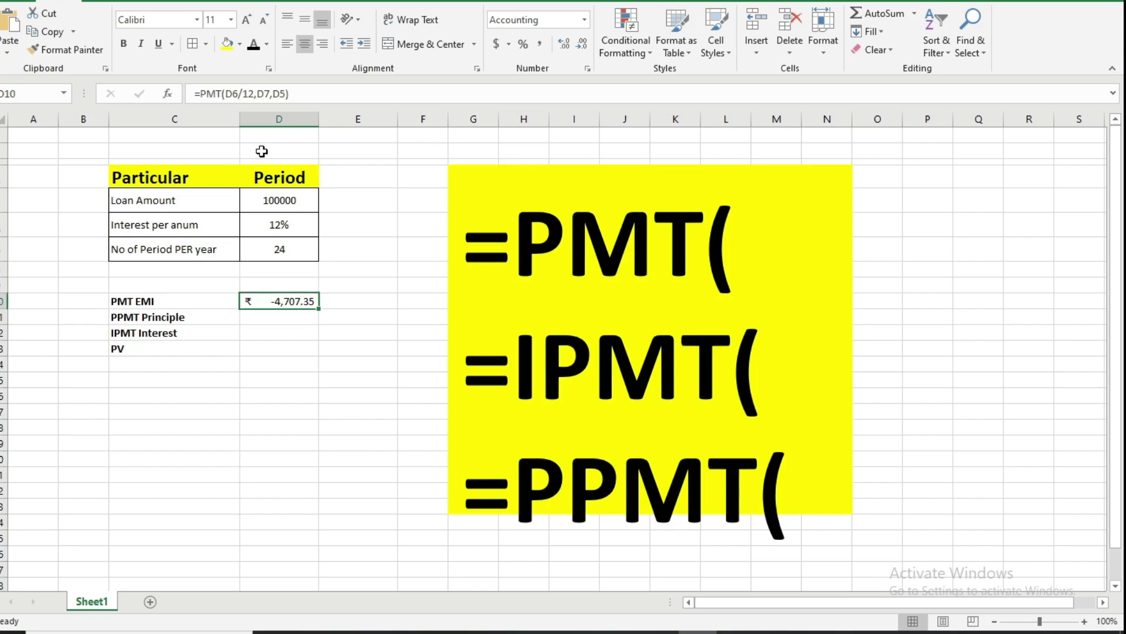
pyautogui.doubleClick(300, 299)
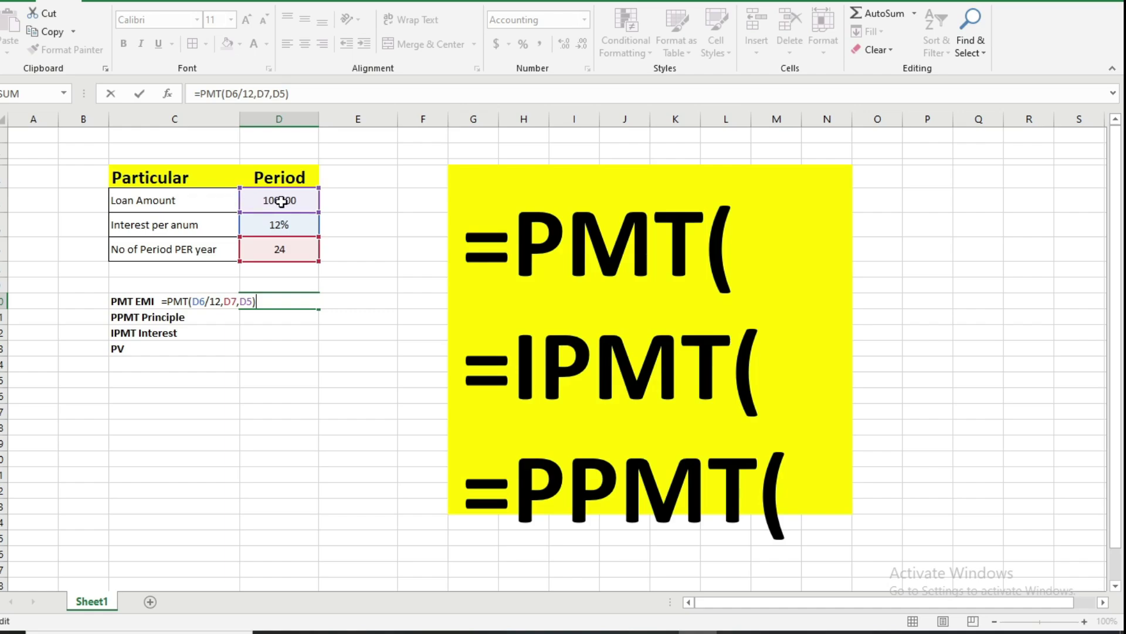
pyautogui.press('Left')
pyautogui.press('Left')
pyautogui.press('Left')
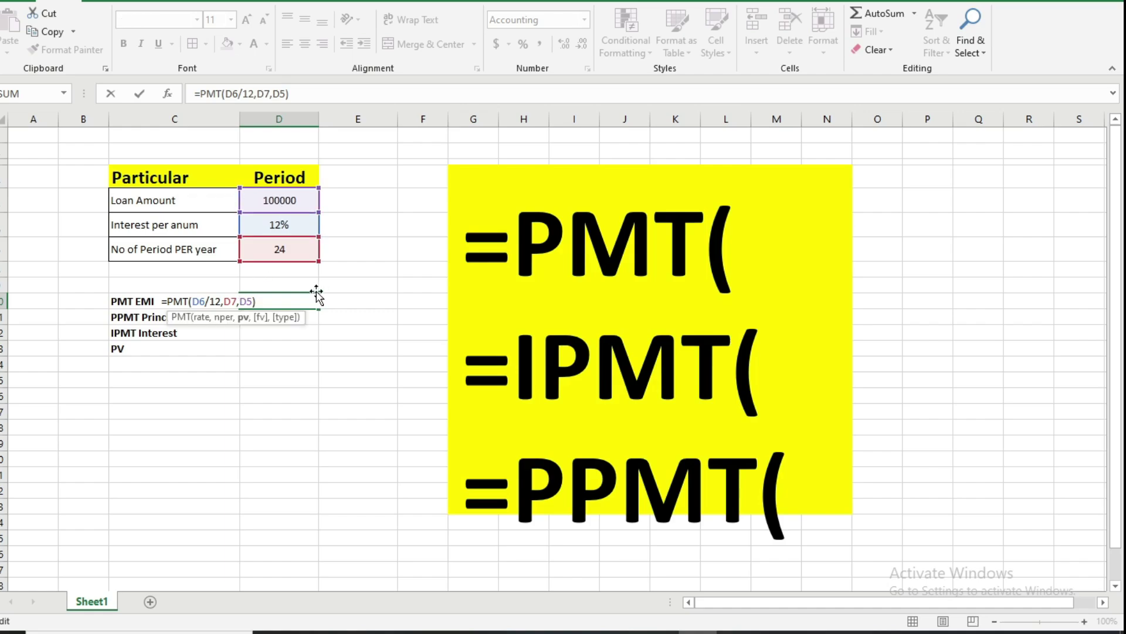
pyautogui.write('-')
pyautogui.press('Return')
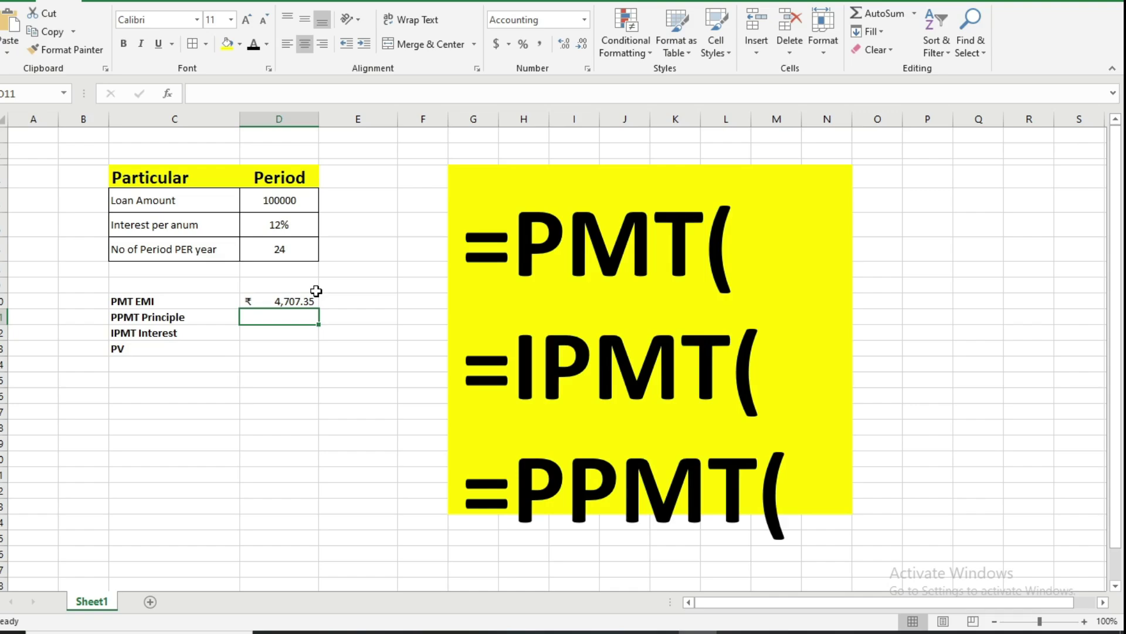
# Step: Enter =PPMT(D6/12,1,D7,D5) in D11 for the first month's principal
pyautogui.write('=')
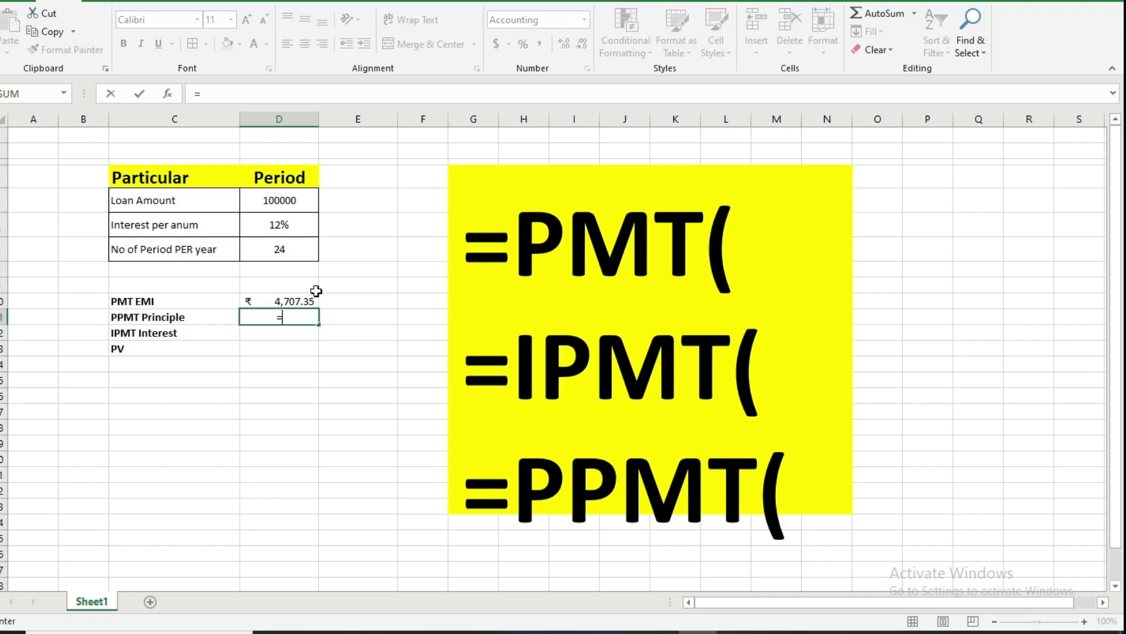
pyautogui.write('PM')
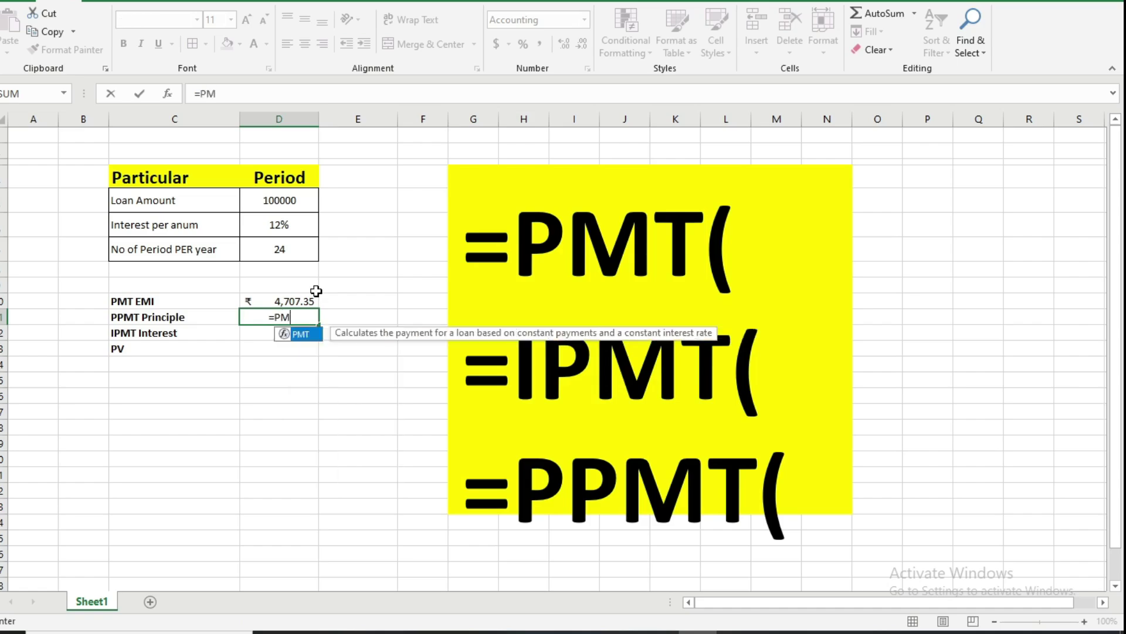
pyautogui.write('T')
pyautogui.press('BackSpace')
pyautogui.press('BackSpace')
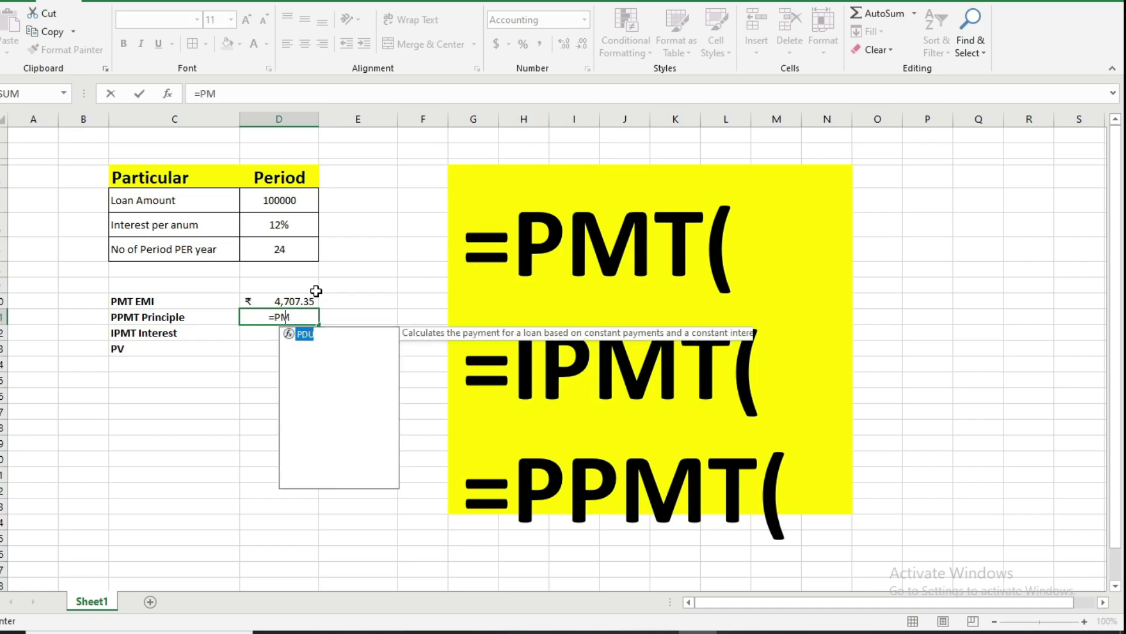
pyautogui.press('BackSpace')
pyautogui.write('PPM')
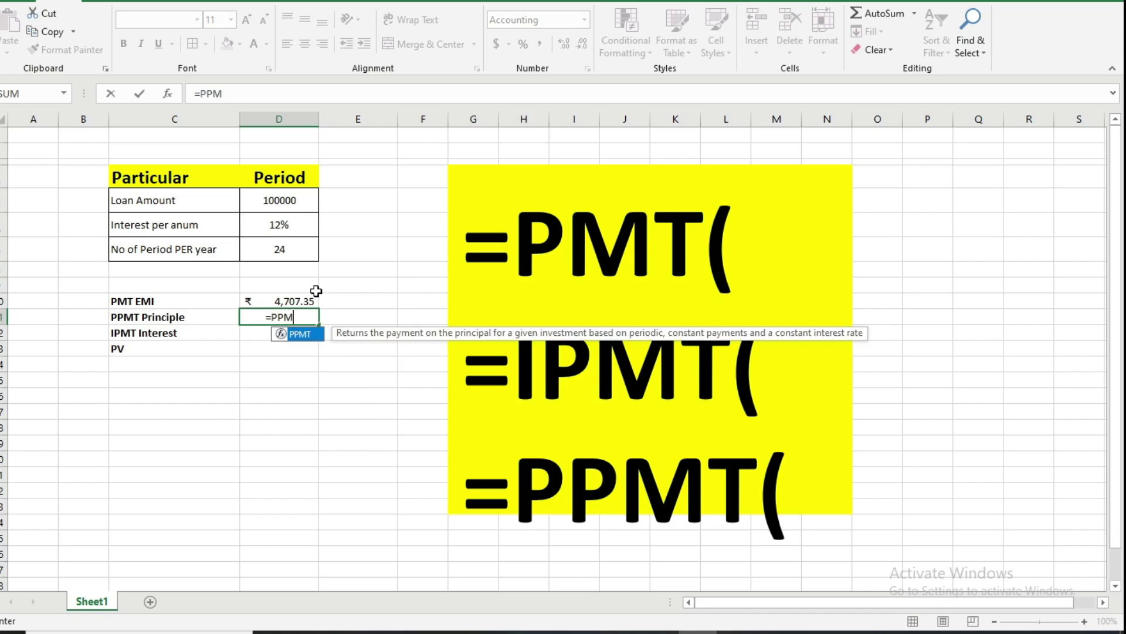
pyautogui.write('T(')
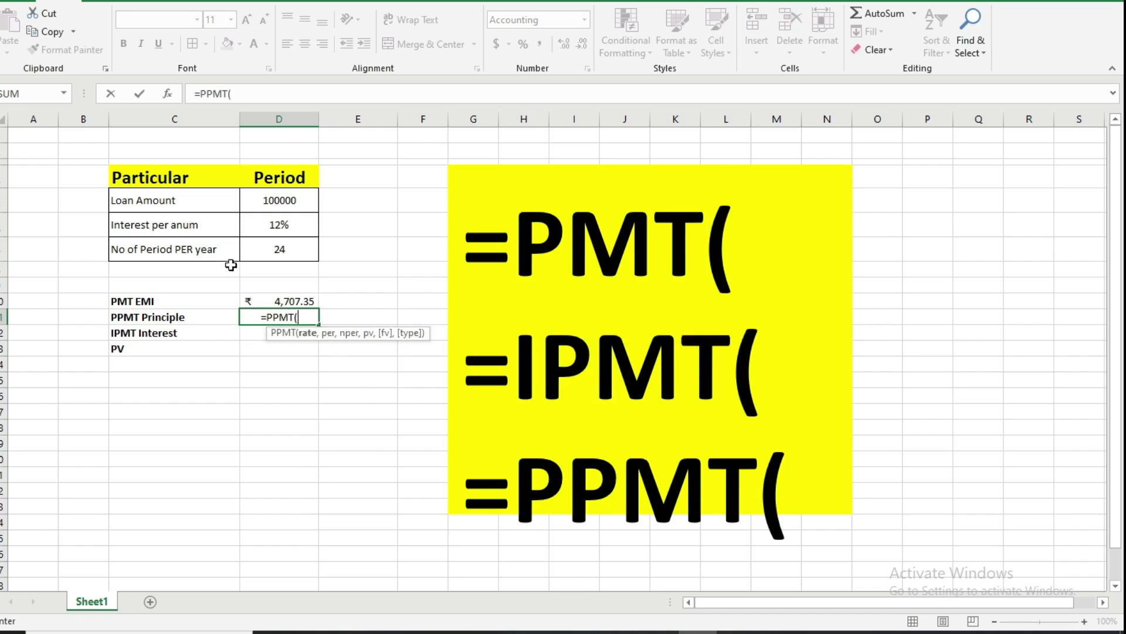
pyautogui.click(275, 226)
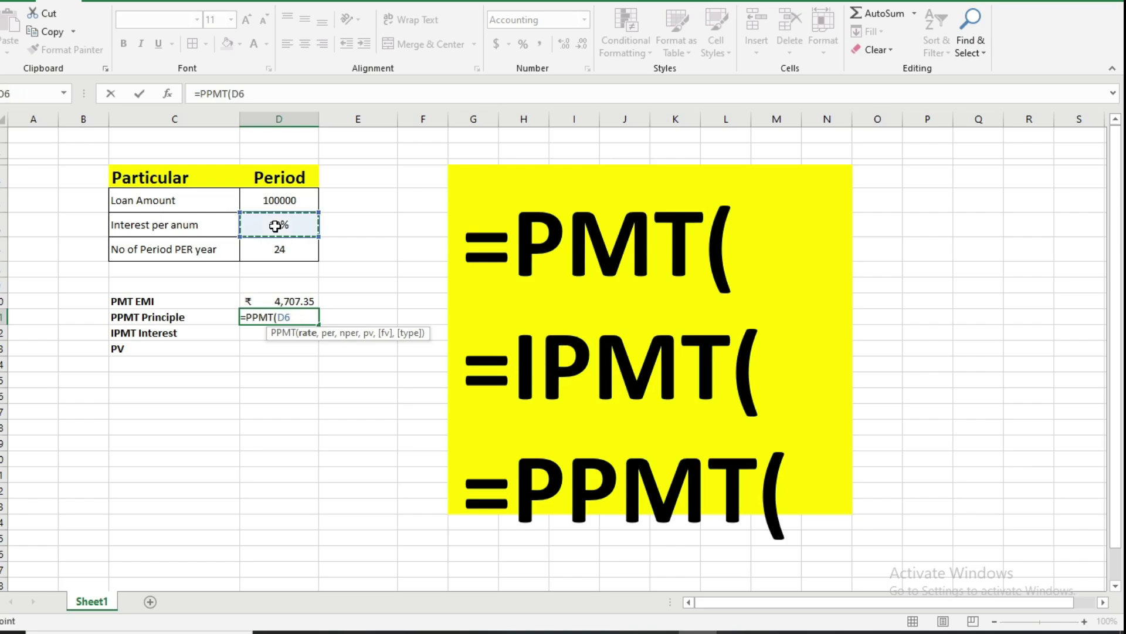
pyautogui.write('/')
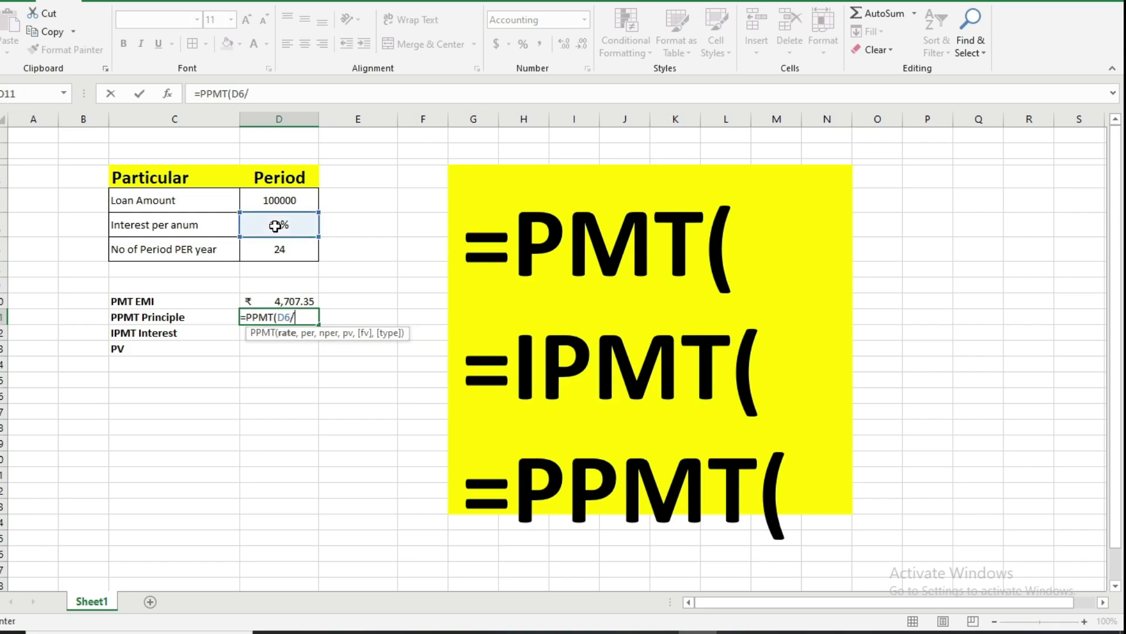
pyautogui.write('12')
pyautogui.write(',')
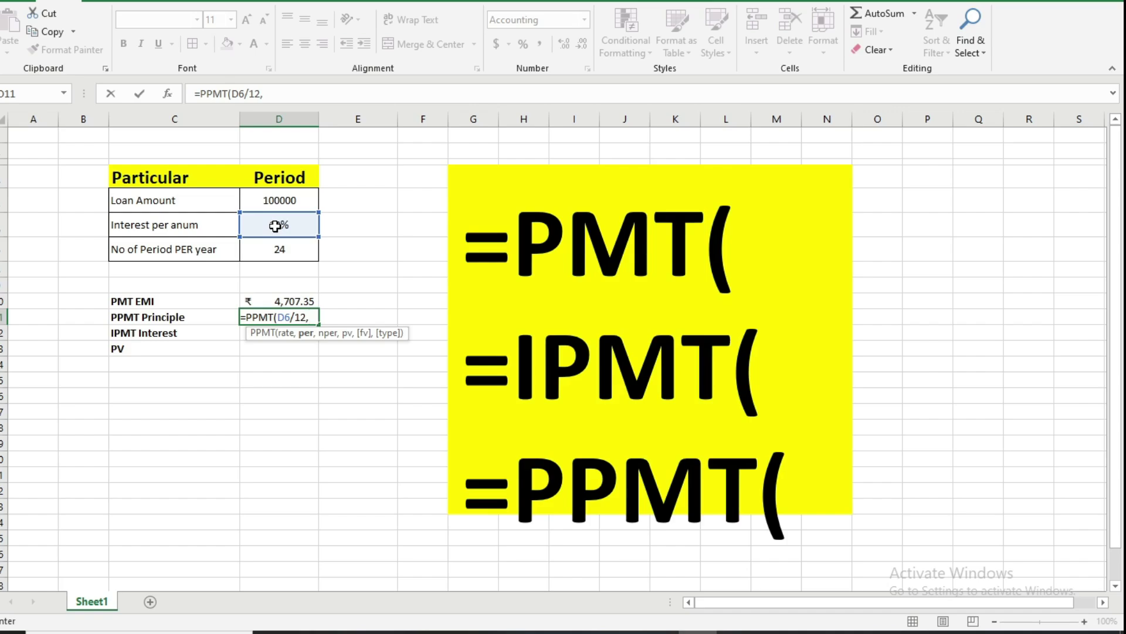
pyautogui.write('1')
pyautogui.write(',')
pyautogui.click(274, 254)
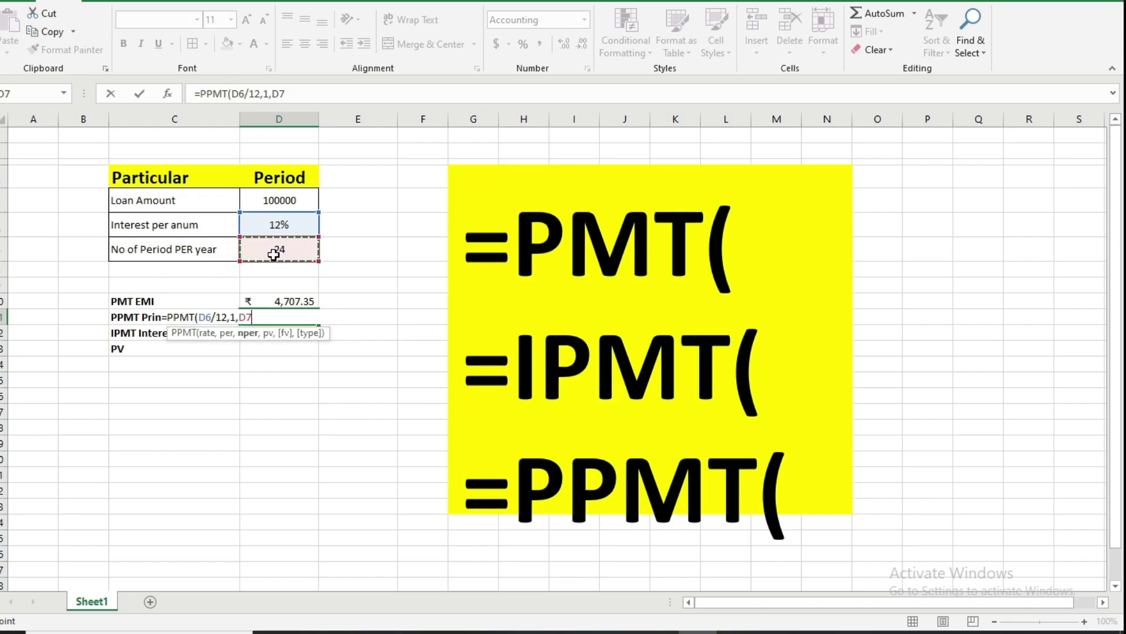
pyautogui.write(',')
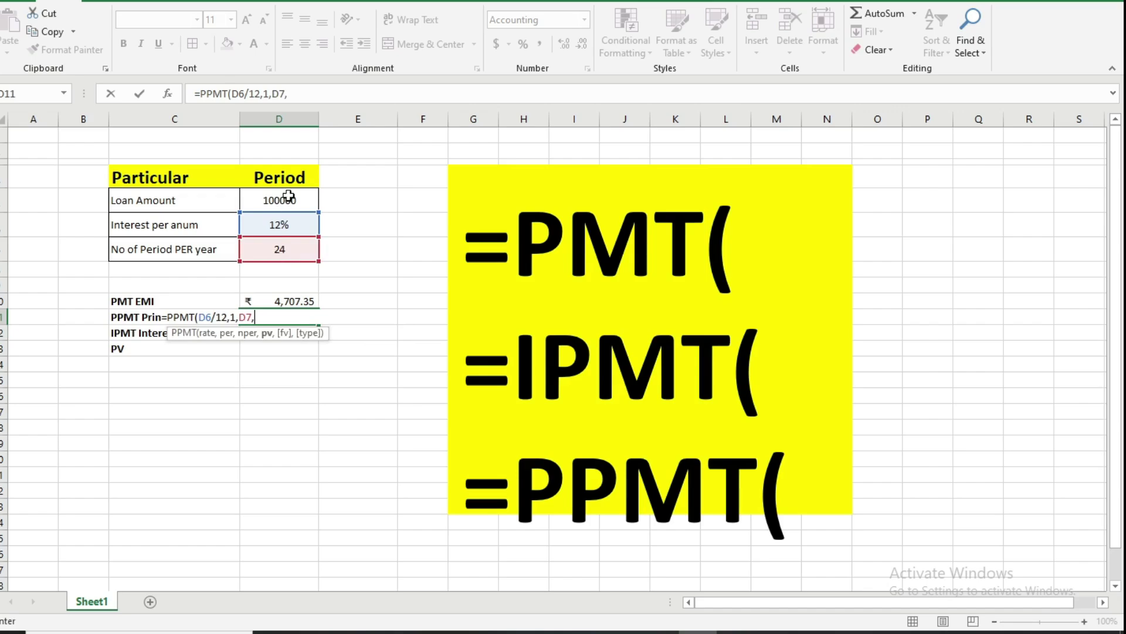
pyautogui.click(288, 202)
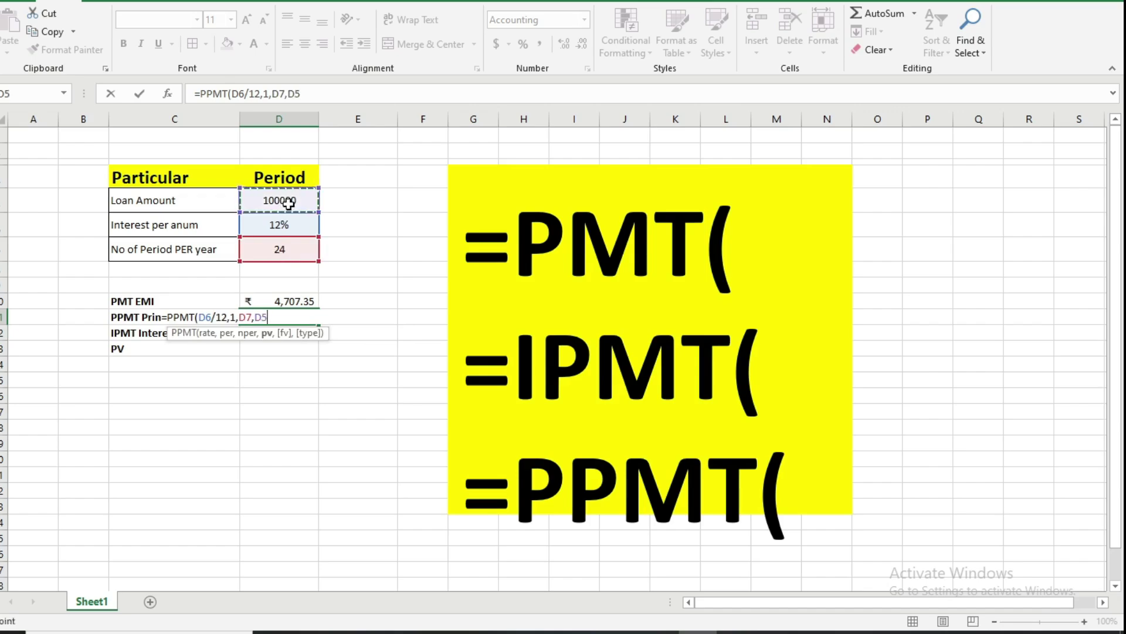
pyautogui.write(')')
pyautogui.press('Return')
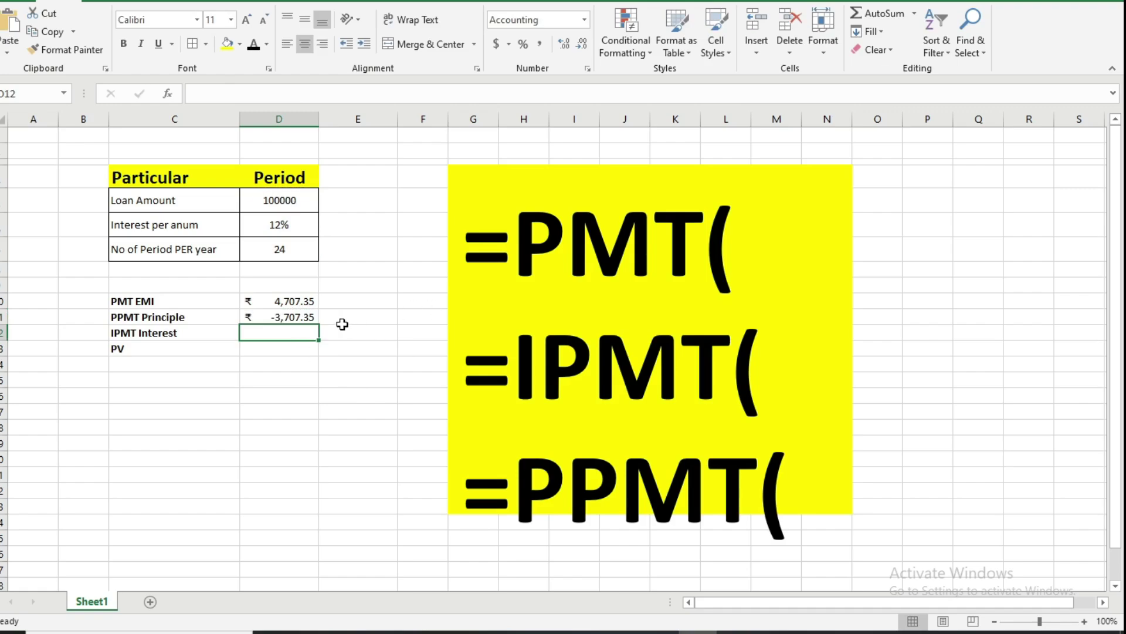
# Step: Change the PPMT formula to use -D5 so the principal shows ₹ 3,707.35
pyautogui.doubleClick(287, 319)
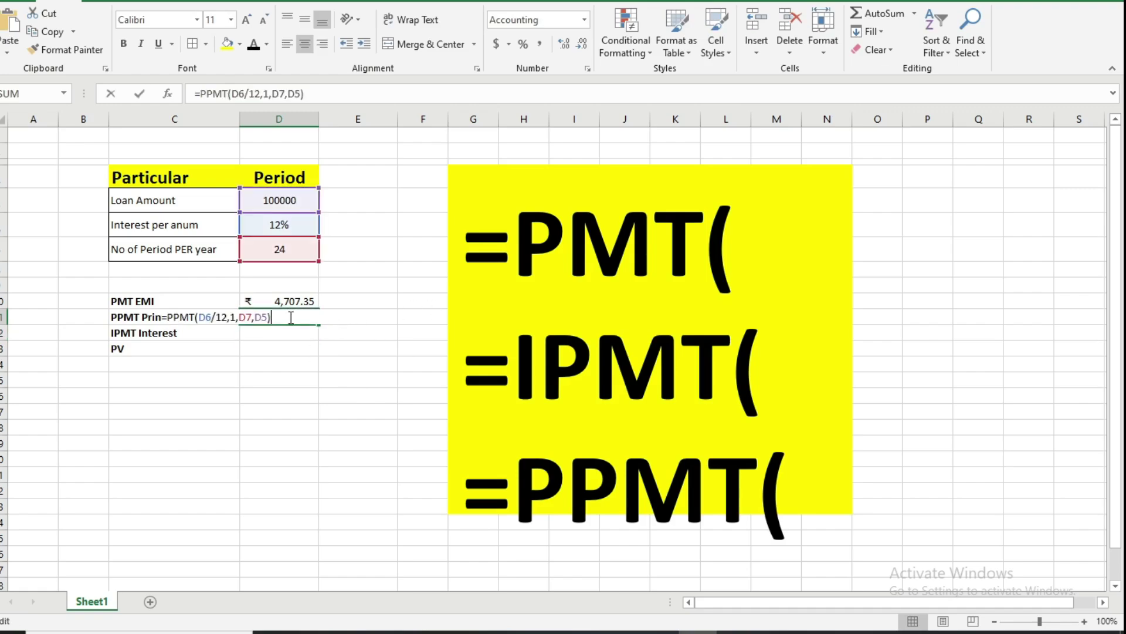
pyautogui.click(255, 318)
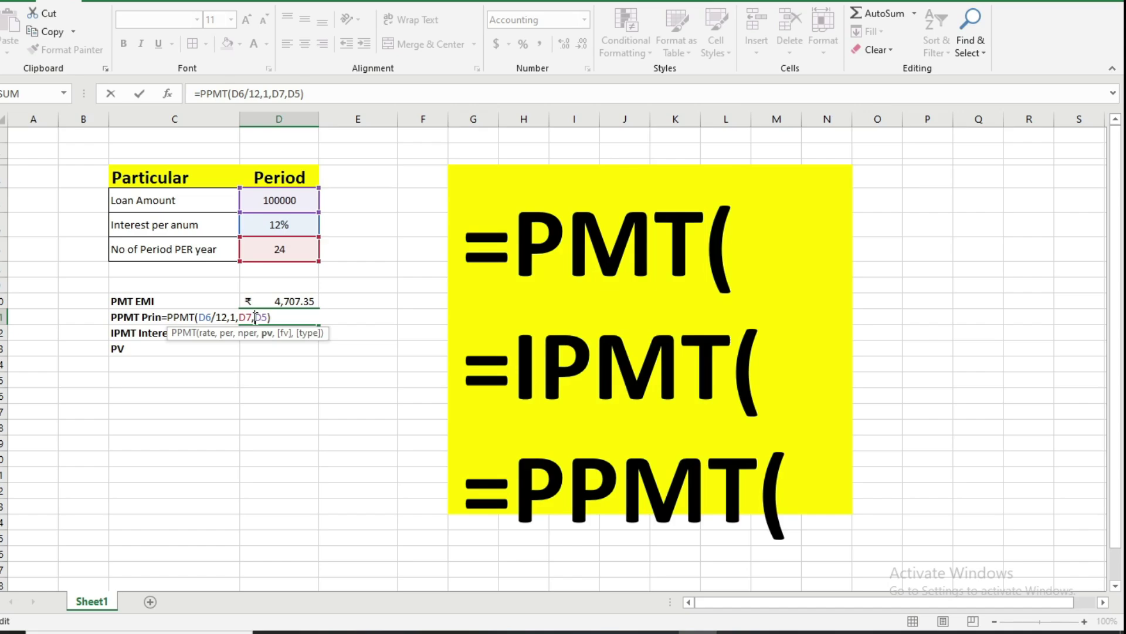
pyautogui.write('-')
pyautogui.press('Return')
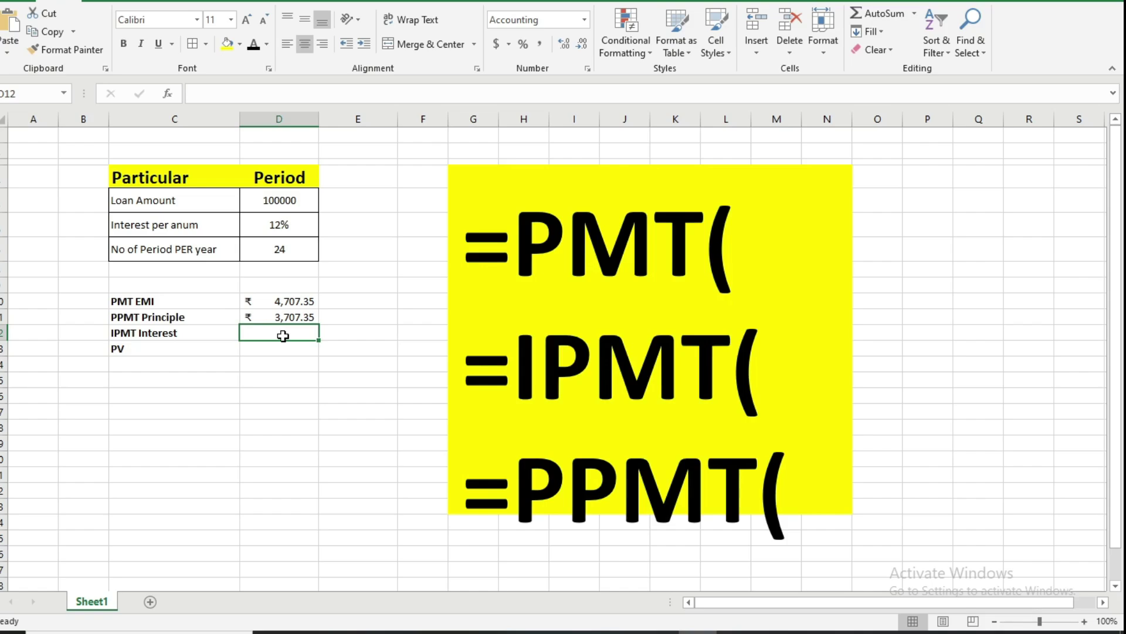
# Step: Enter =IPMT(D6/12,1,D7,D5) in D12 for the first month's interest
pyautogui.write('=')
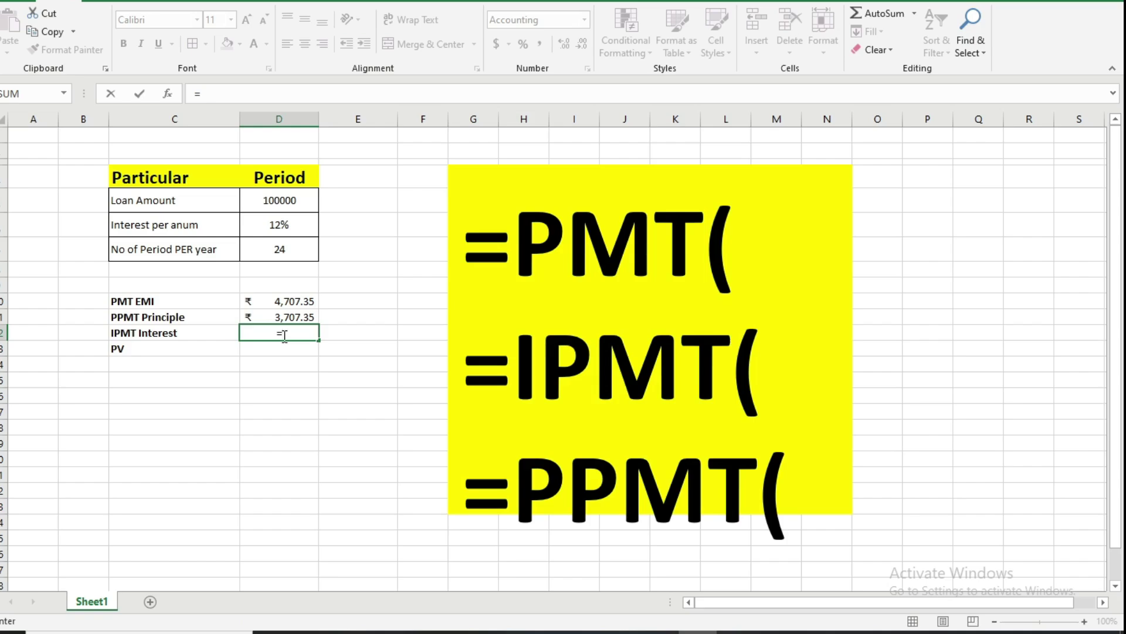
pyautogui.write('IPMT')
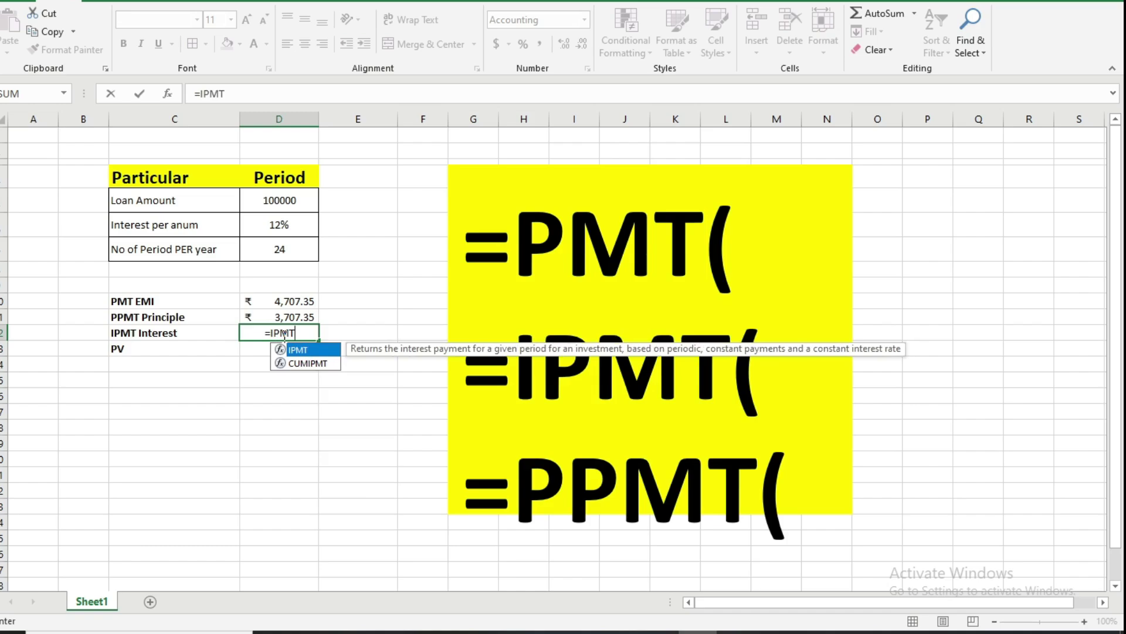
pyautogui.write('(')
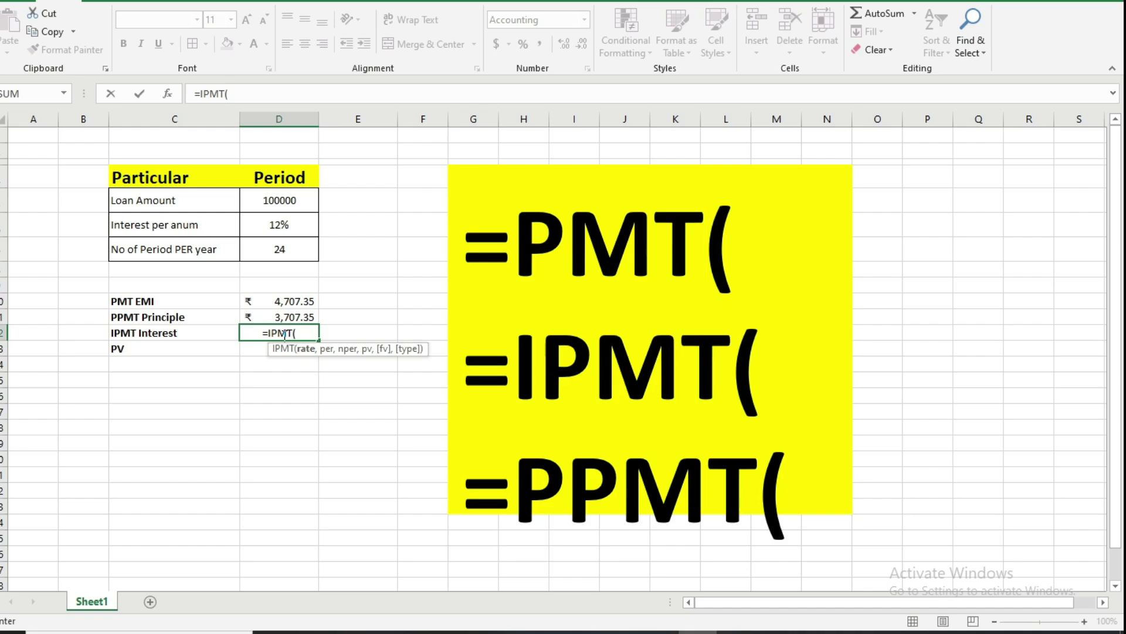
pyautogui.click(312, 231)
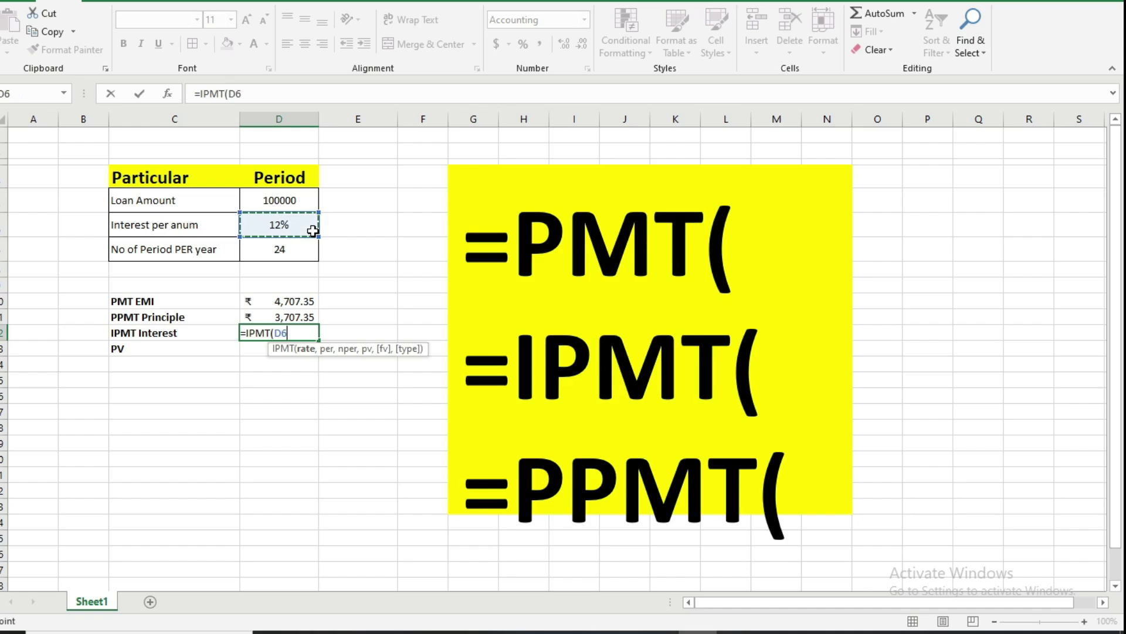
pyautogui.write('/')
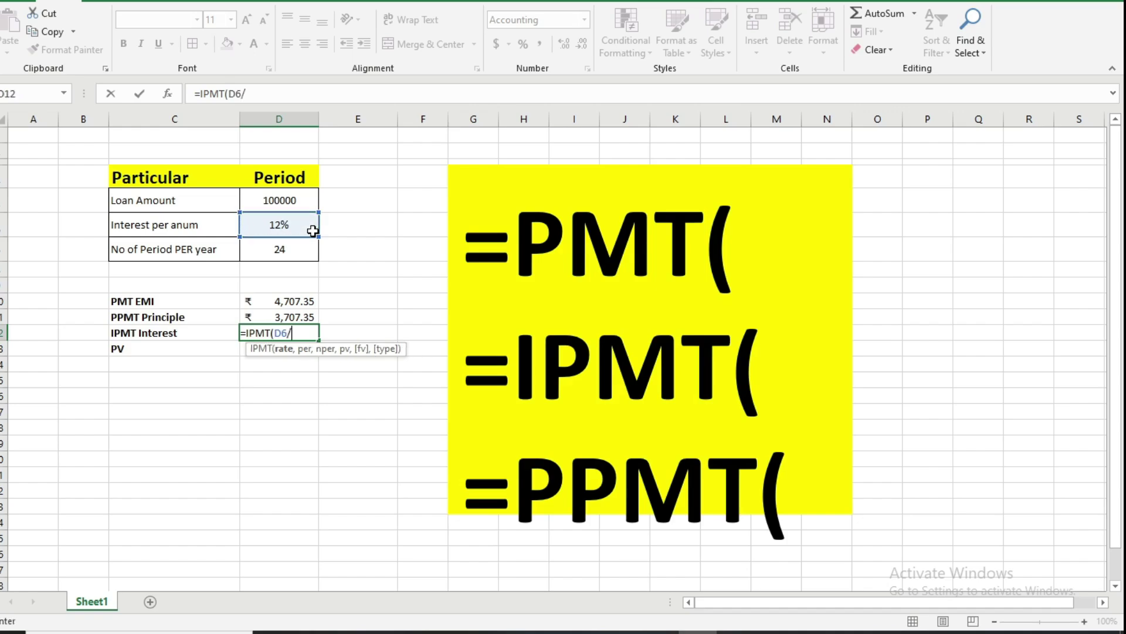
pyautogui.write('12')
pyautogui.write(',')
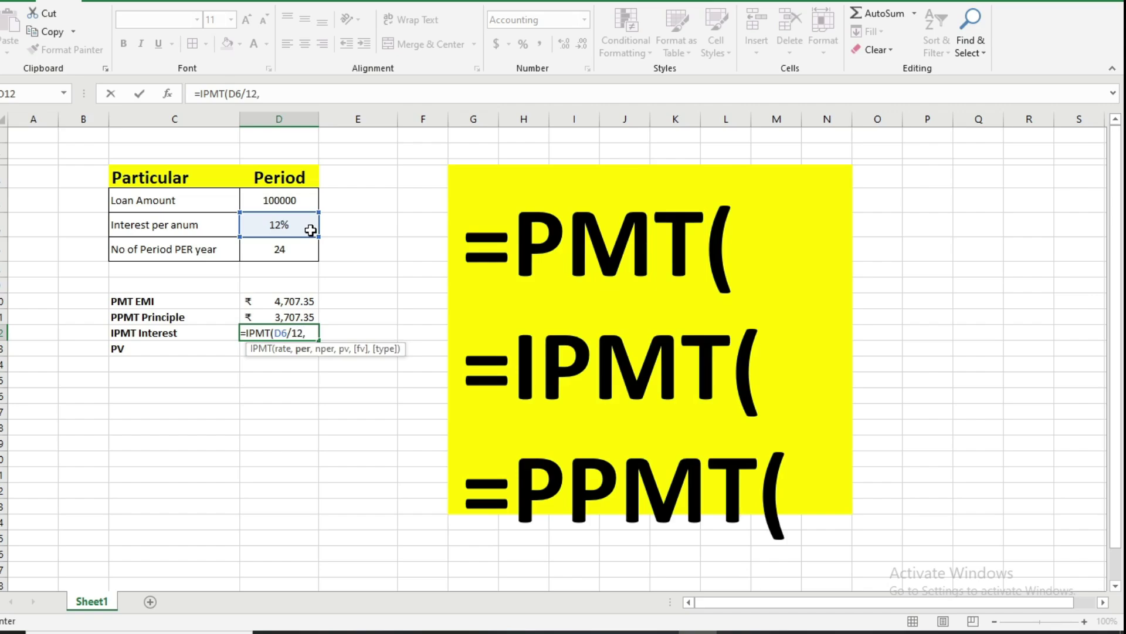
pyautogui.write('1,')
pyautogui.click(297, 252)
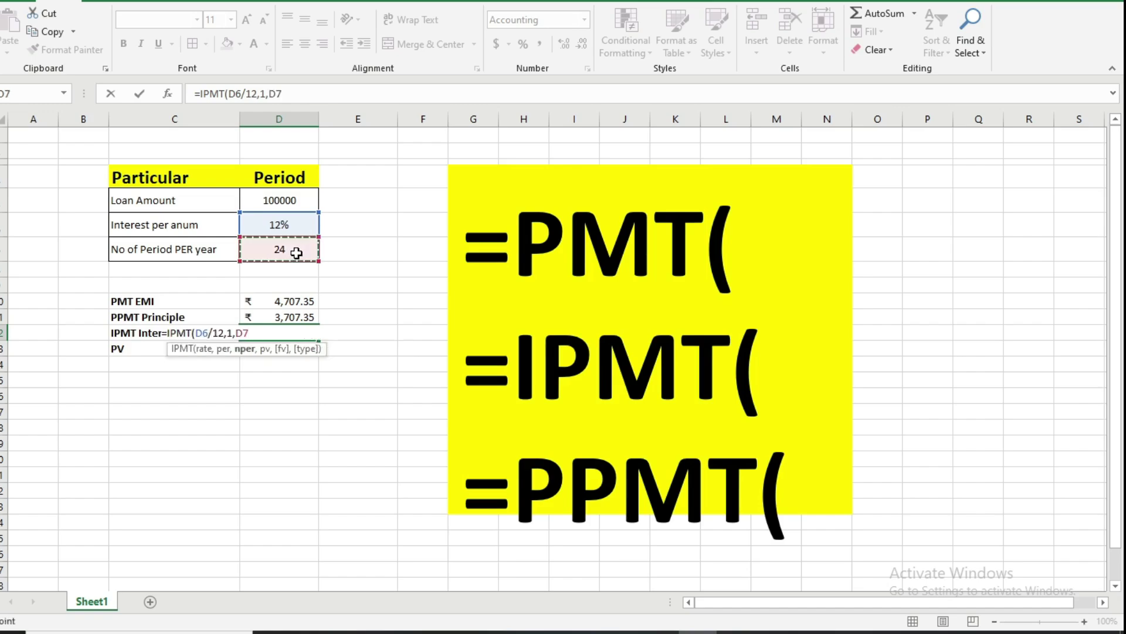
pyautogui.write(',')
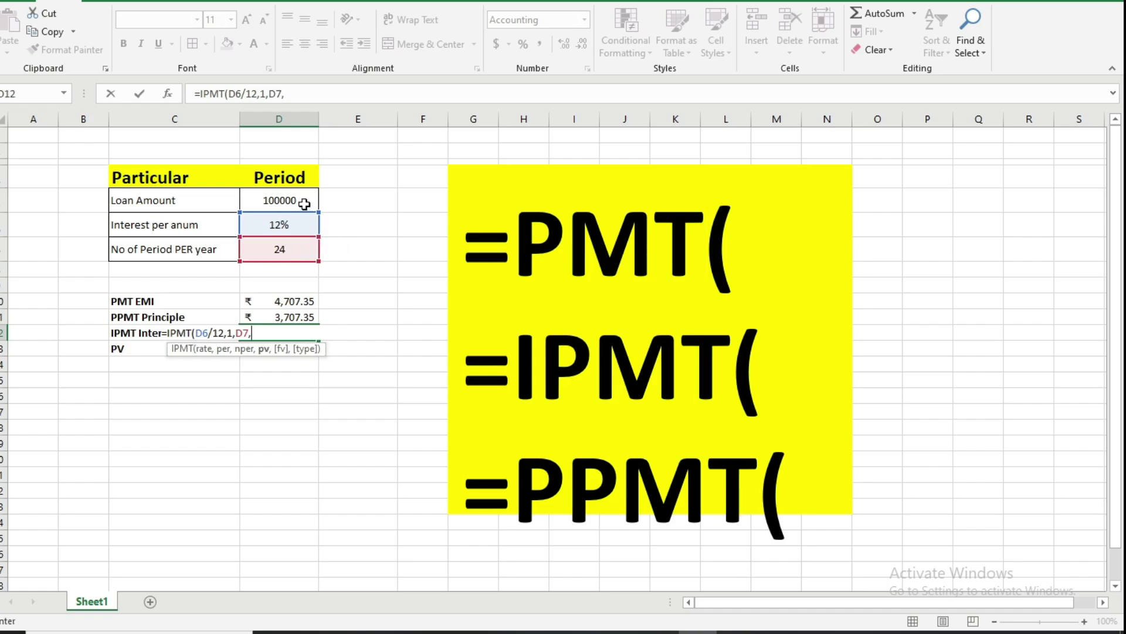
pyautogui.click(304, 204)
pyautogui.write(')')
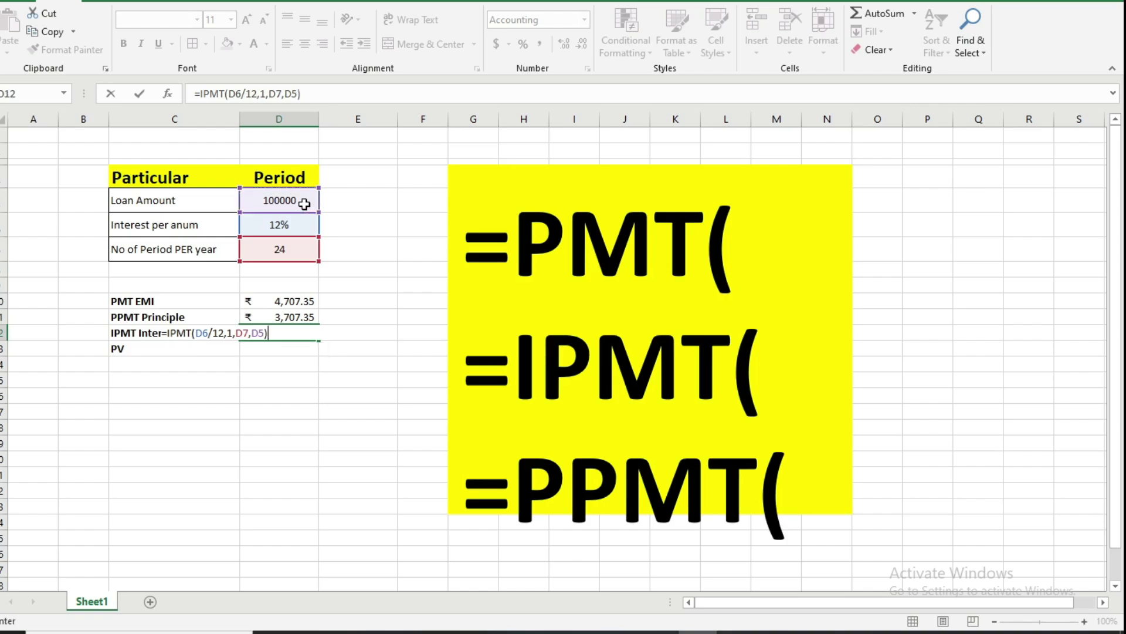
pyautogui.press('Return')
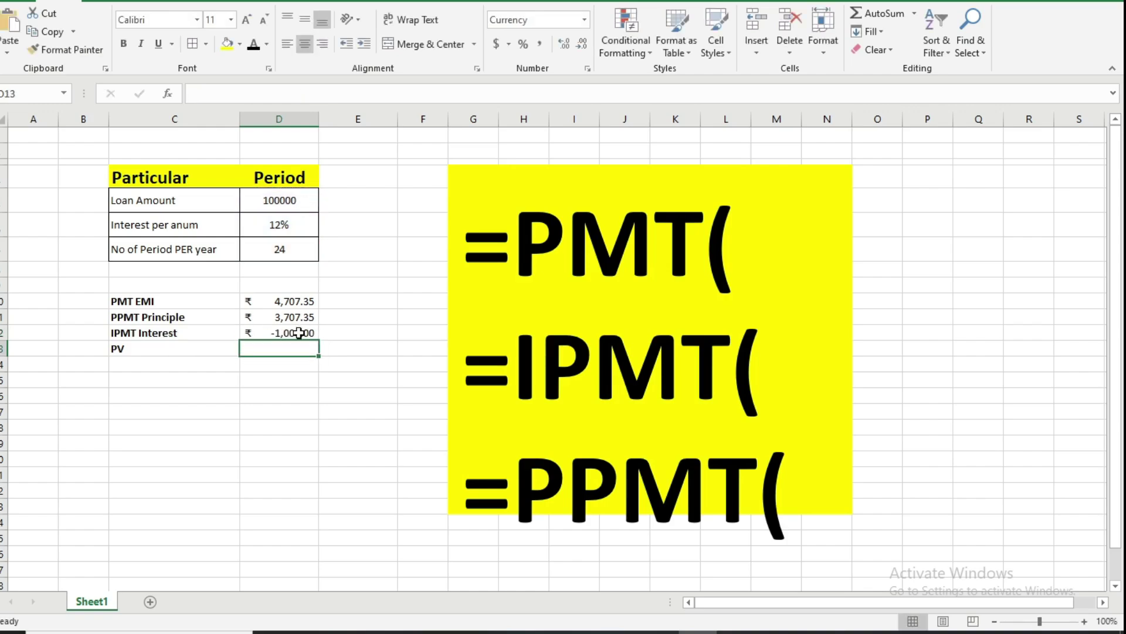
# Step: Change the IPMT formula to use -D5 so the interest shows ₹ 1,000.00
pyautogui.doubleClick(298, 332)
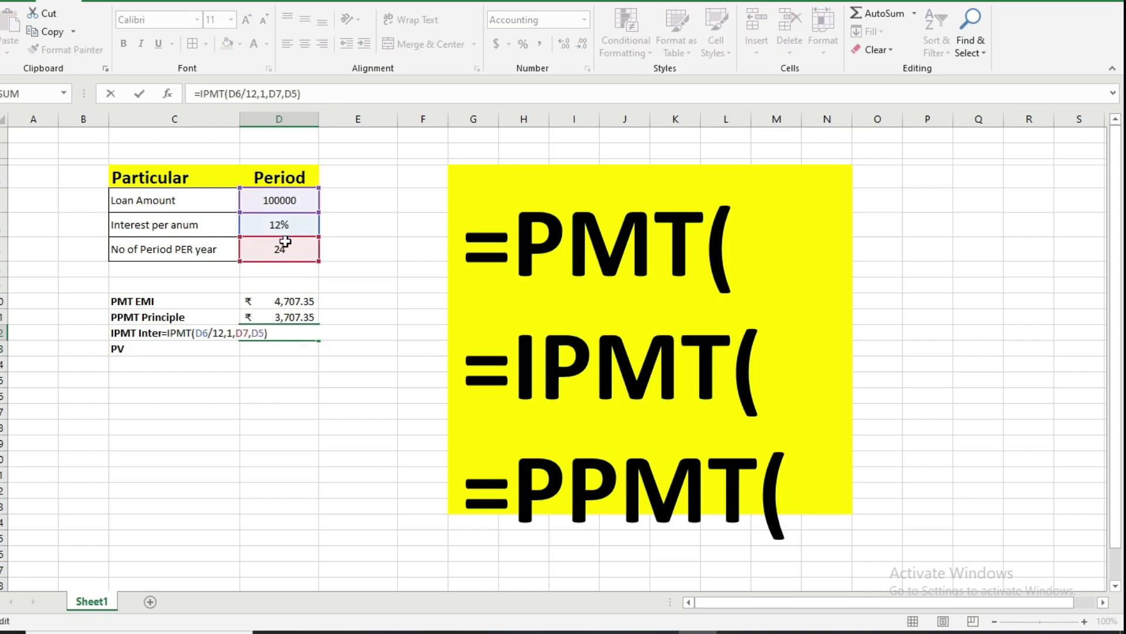
pyautogui.click(253, 333)
pyautogui.write('-')
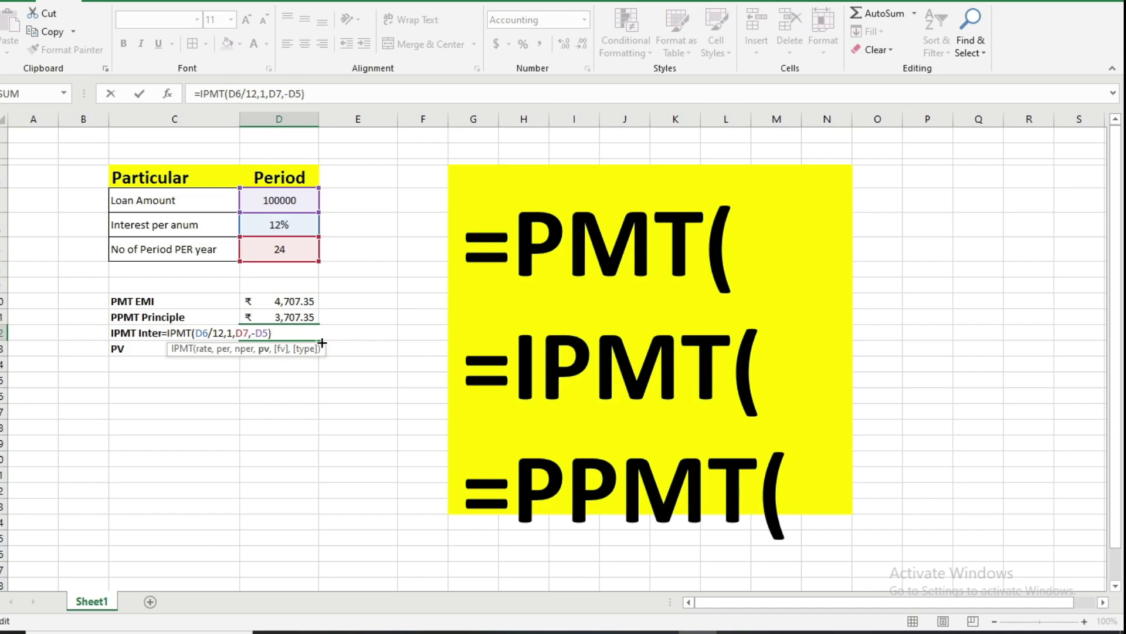
pyautogui.press('Return')
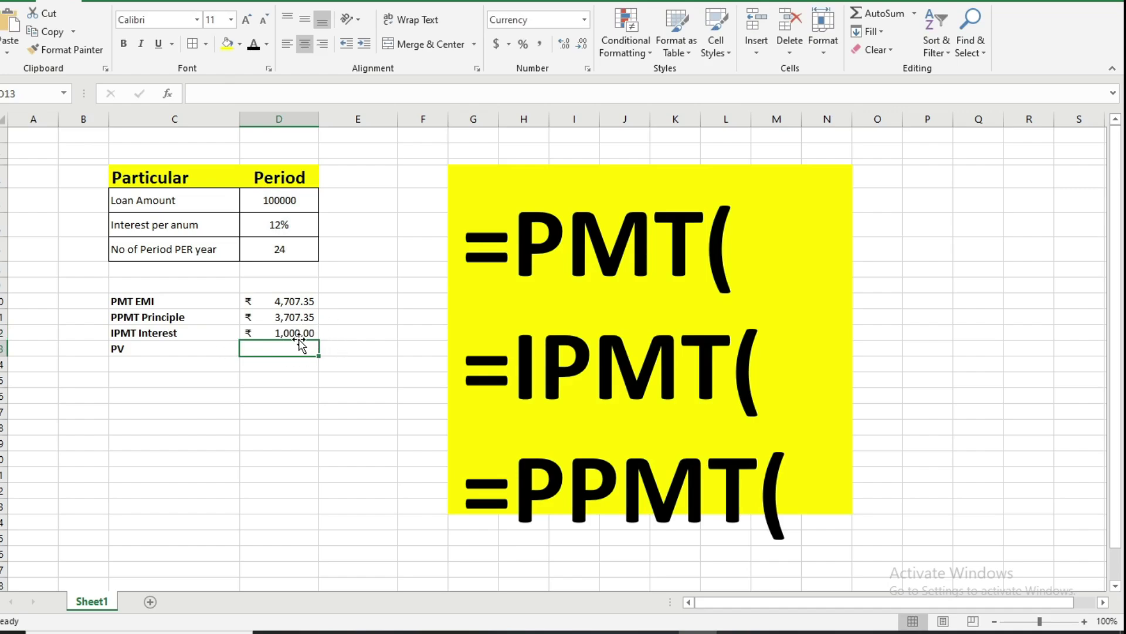
pyautogui.click(185, 348)
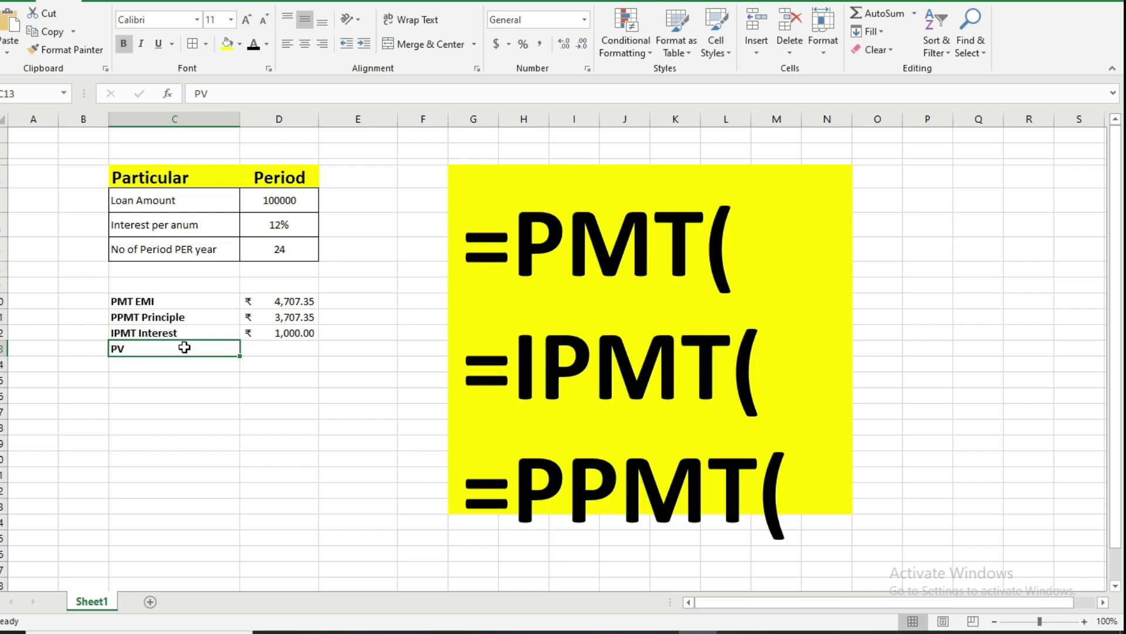
# Step: Enter =PV(D6,D7,D10,0) in D13, which returns ($36,643.48)
pyautogui.click(256, 347)
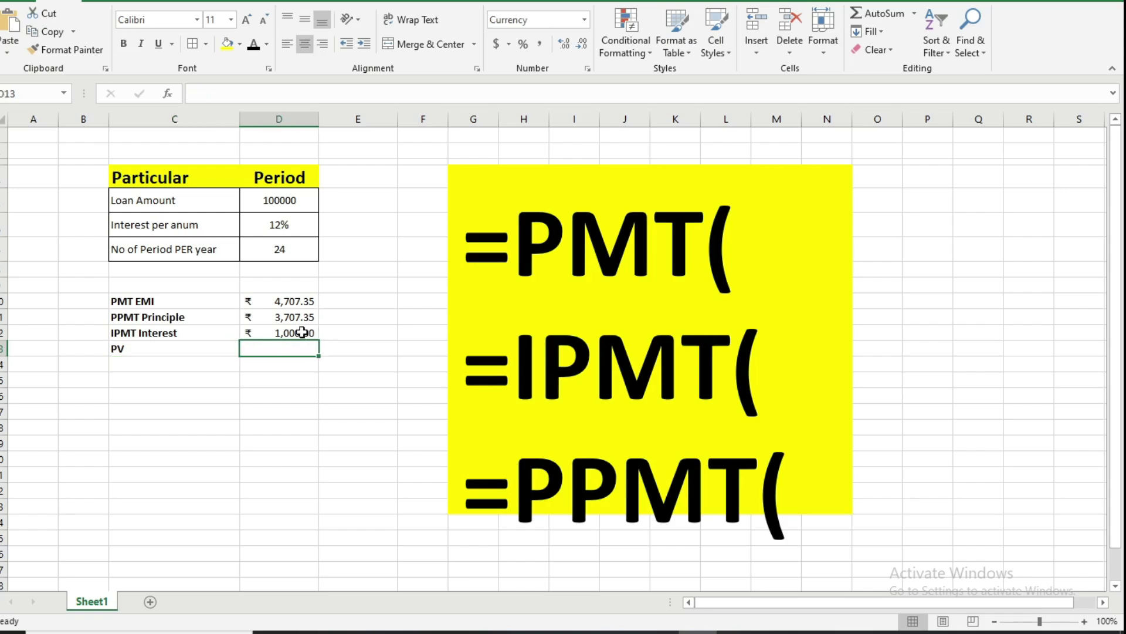
pyautogui.write('=')
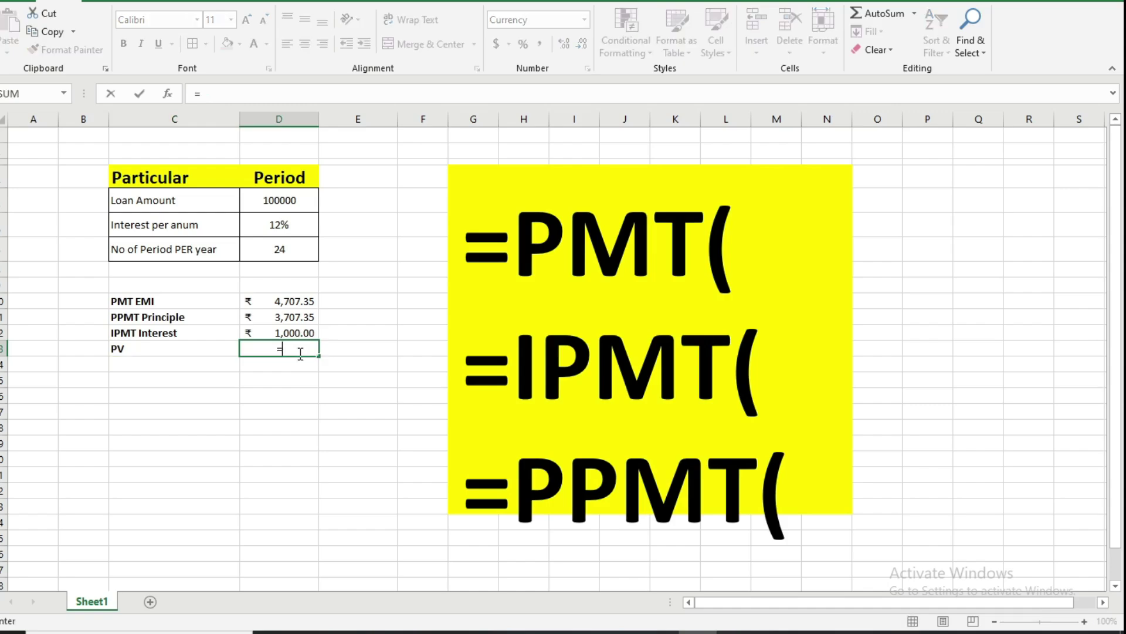
pyautogui.write('PV')
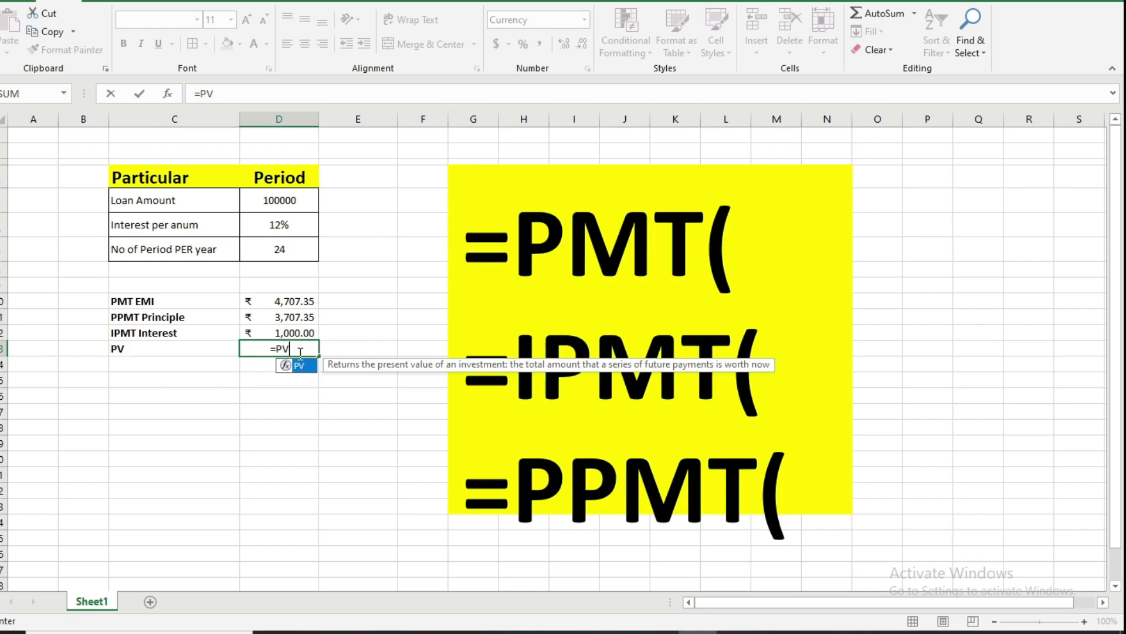
pyautogui.write('(')
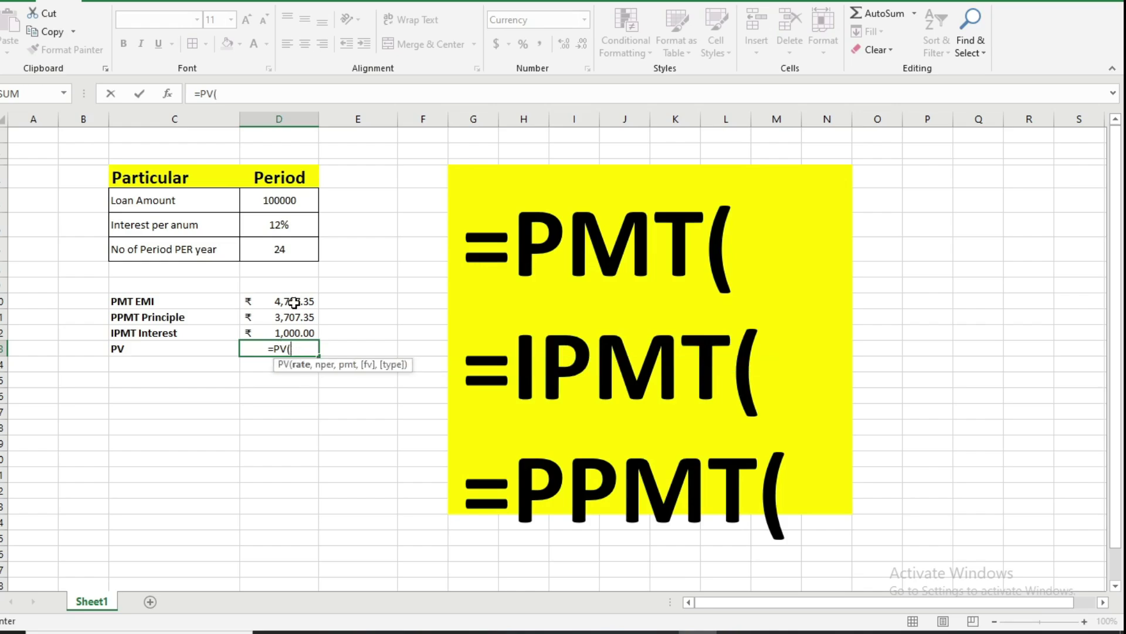
pyautogui.click(281, 222)
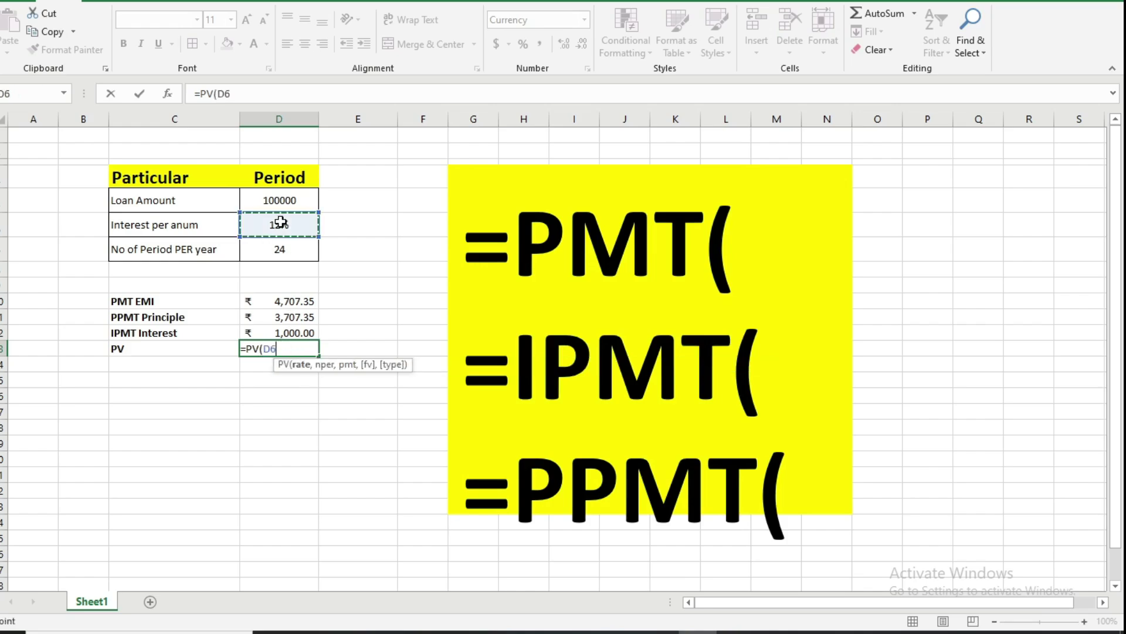
pyautogui.write(',')
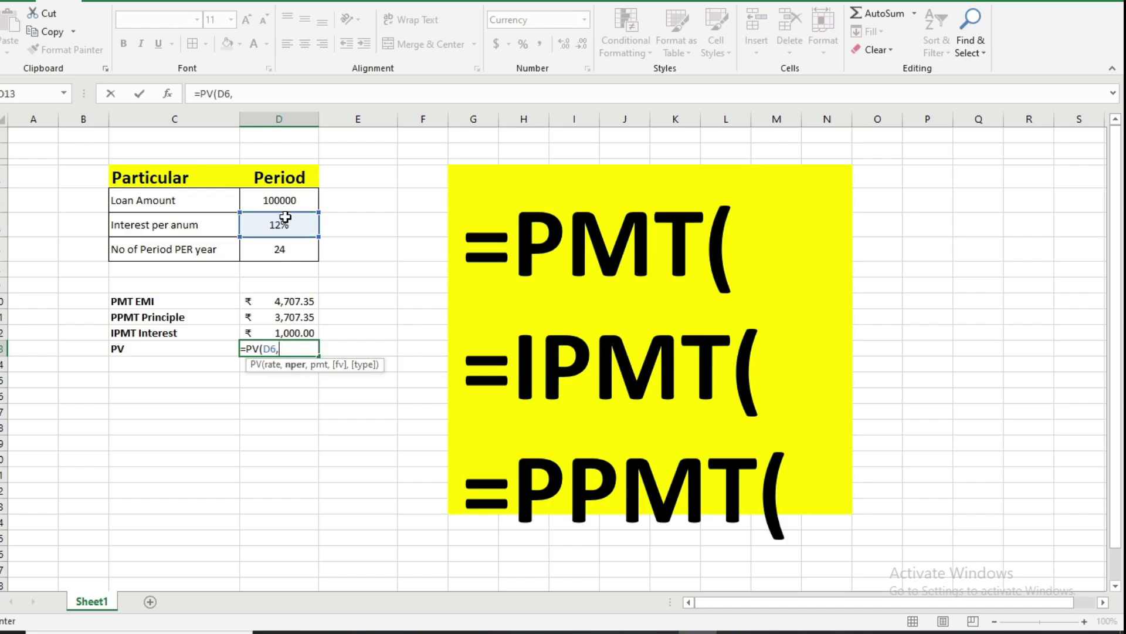
pyautogui.click(288, 252)
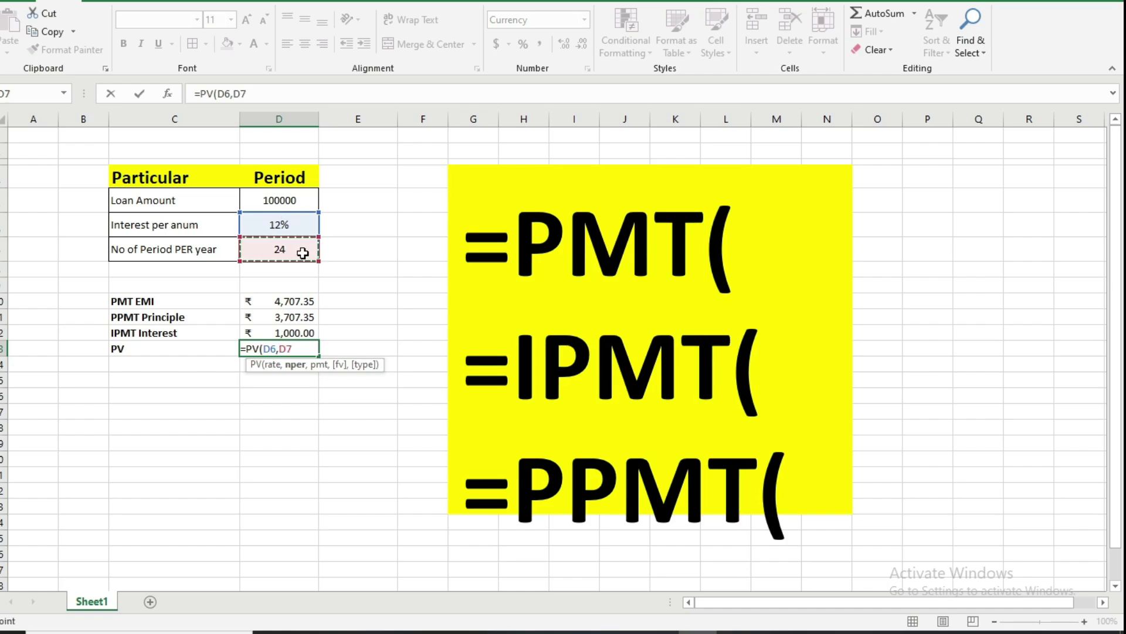
pyautogui.write(',')
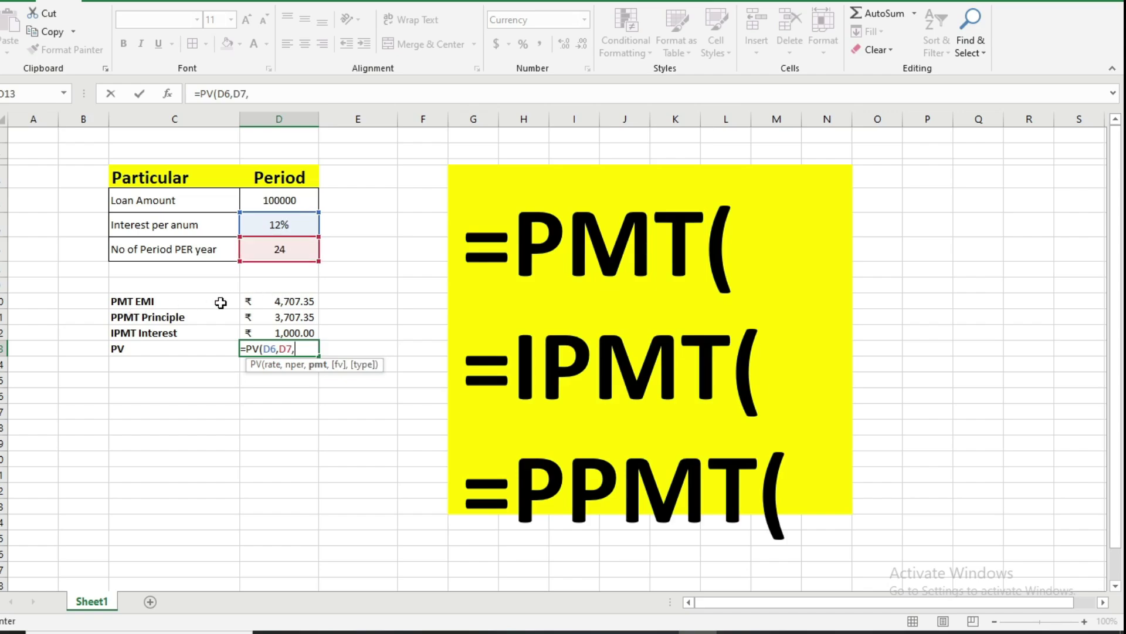
pyautogui.click(286, 303)
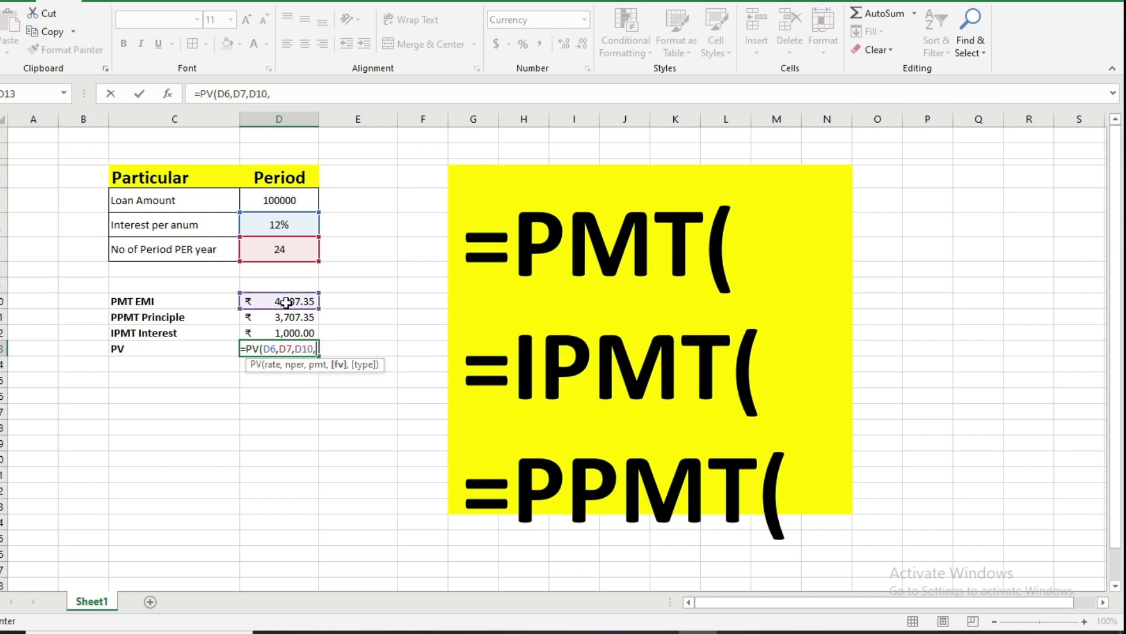
pyautogui.write(',')
pyautogui.write('0')
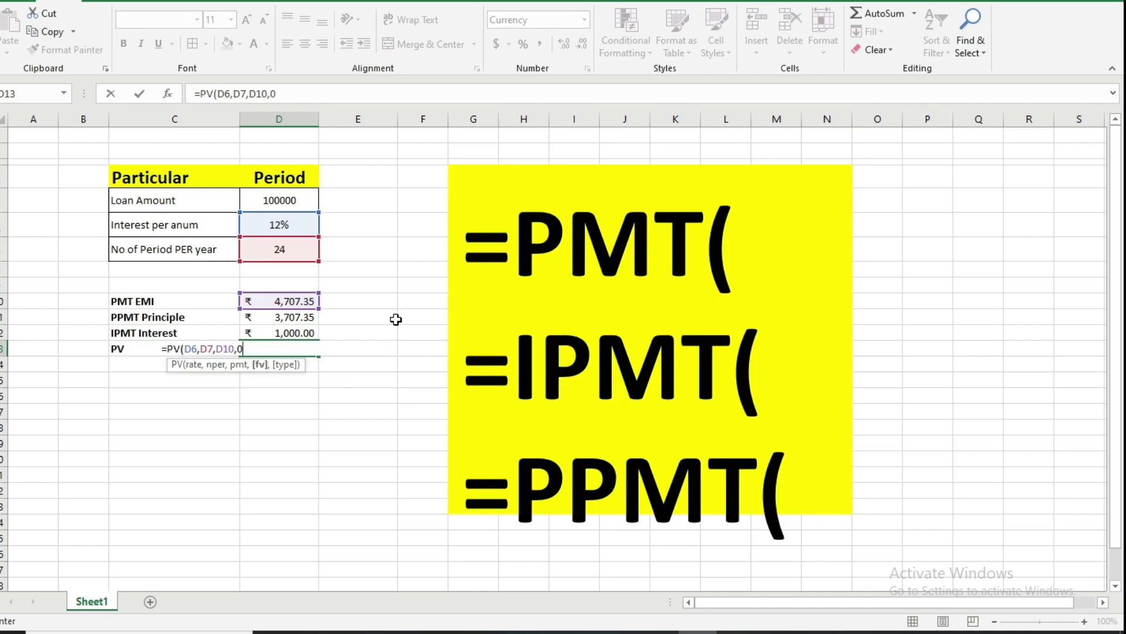
pyautogui.write(')')
pyautogui.press('Return')
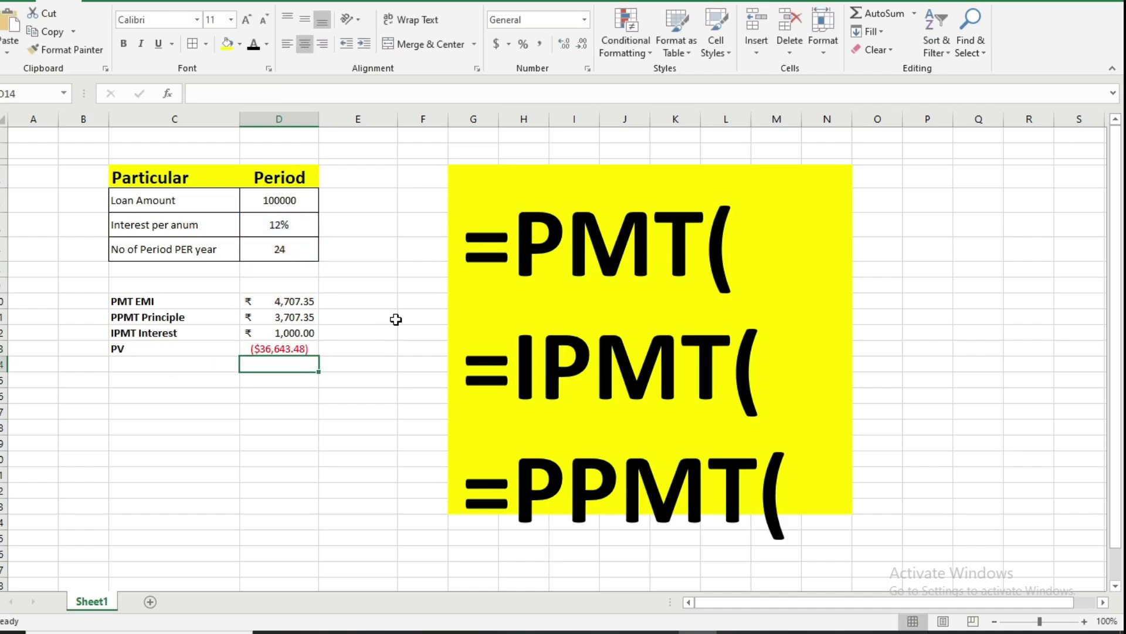
pyautogui.press('Up')
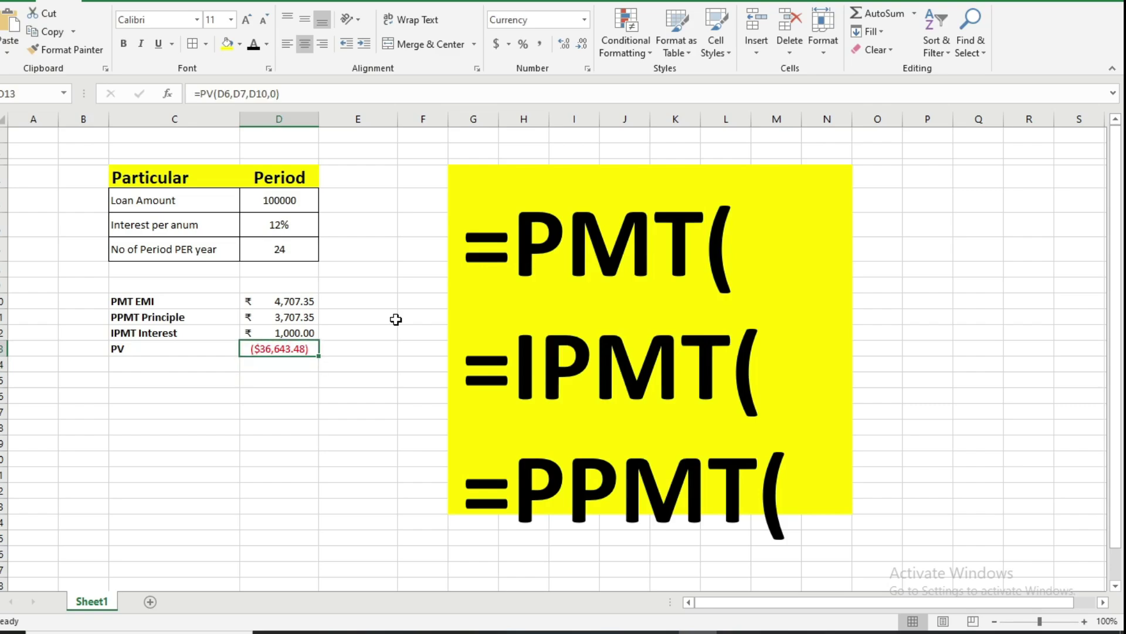
# Step: Replace the D13 formula with =PV(D6/12,D7,D10,0), returning ($100,000.00)
pyautogui.press('Delete')
pyautogui.write('=')
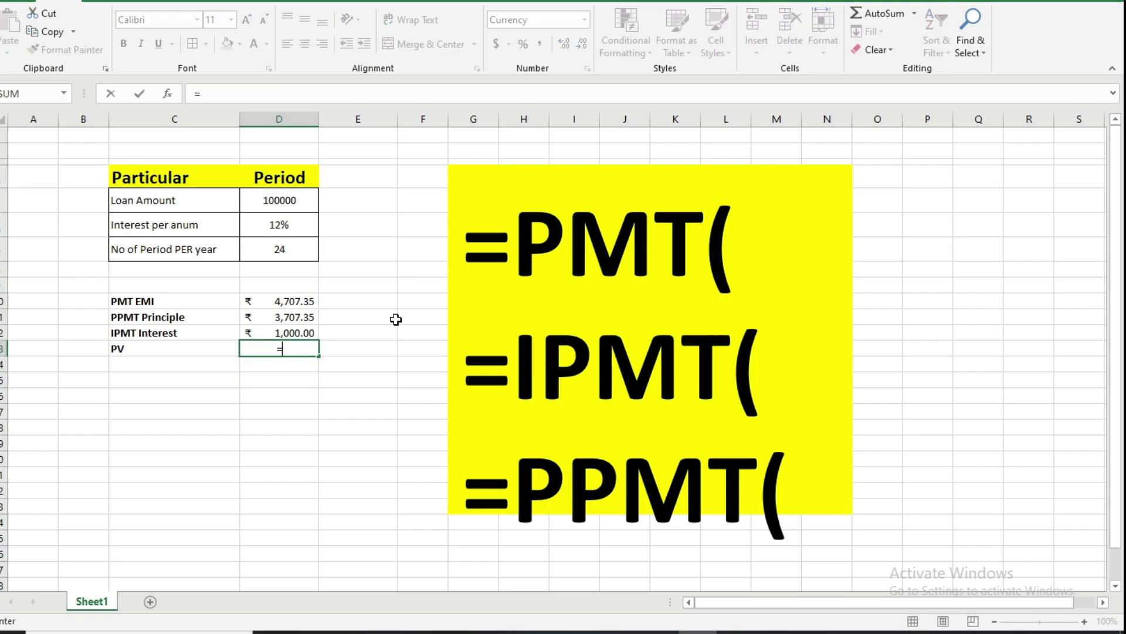
pyautogui.write('PV')
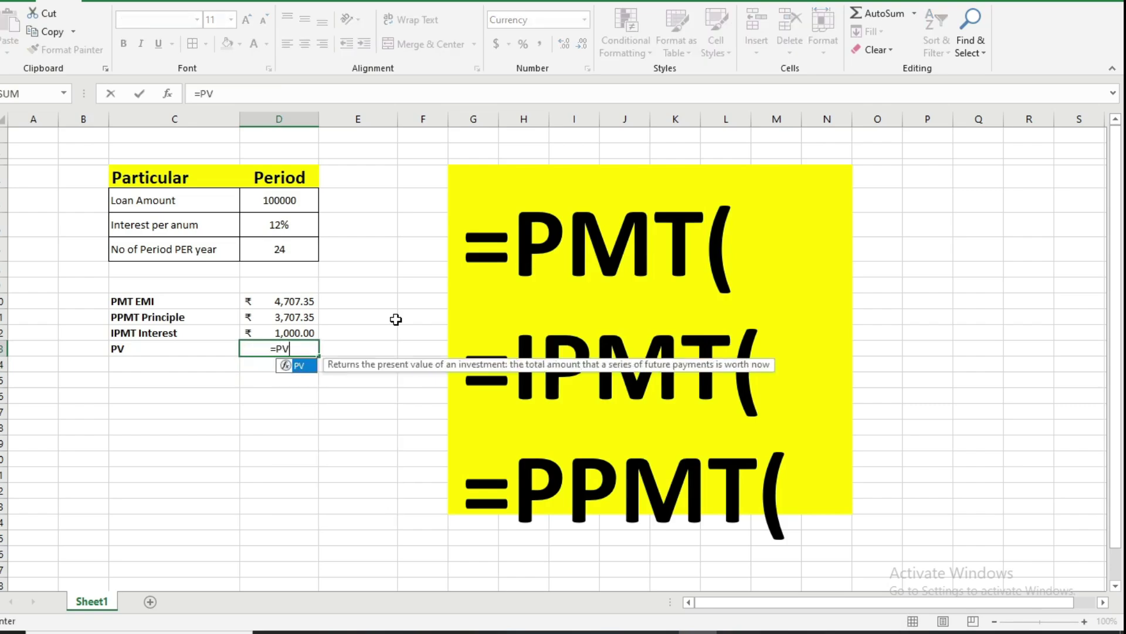
pyautogui.write('(')
pyautogui.click(267, 224)
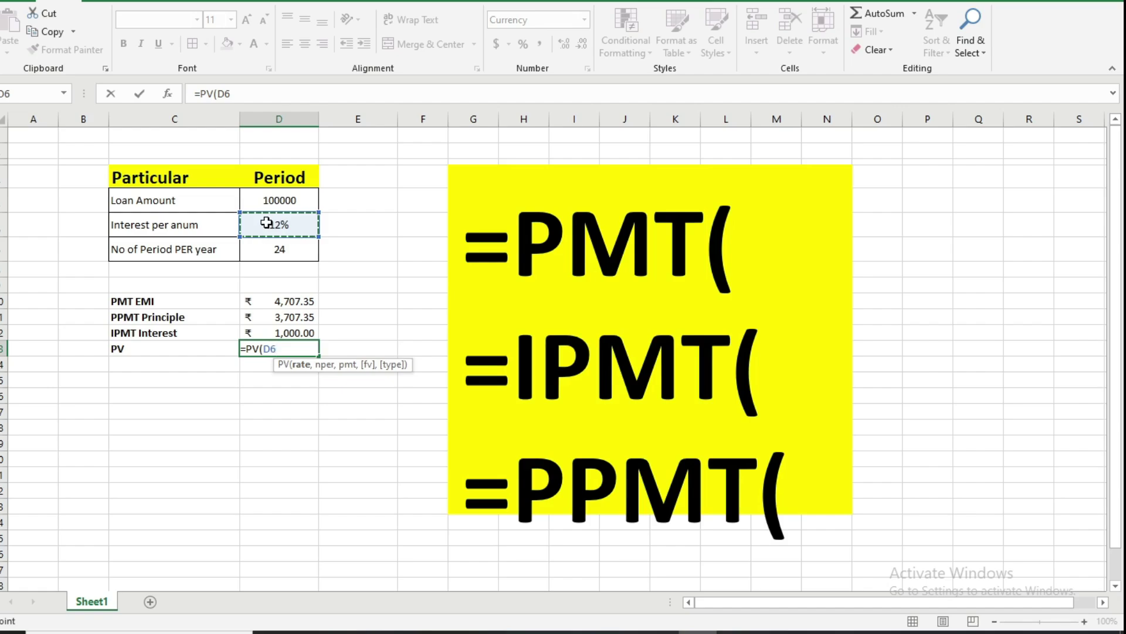
pyautogui.write('/')
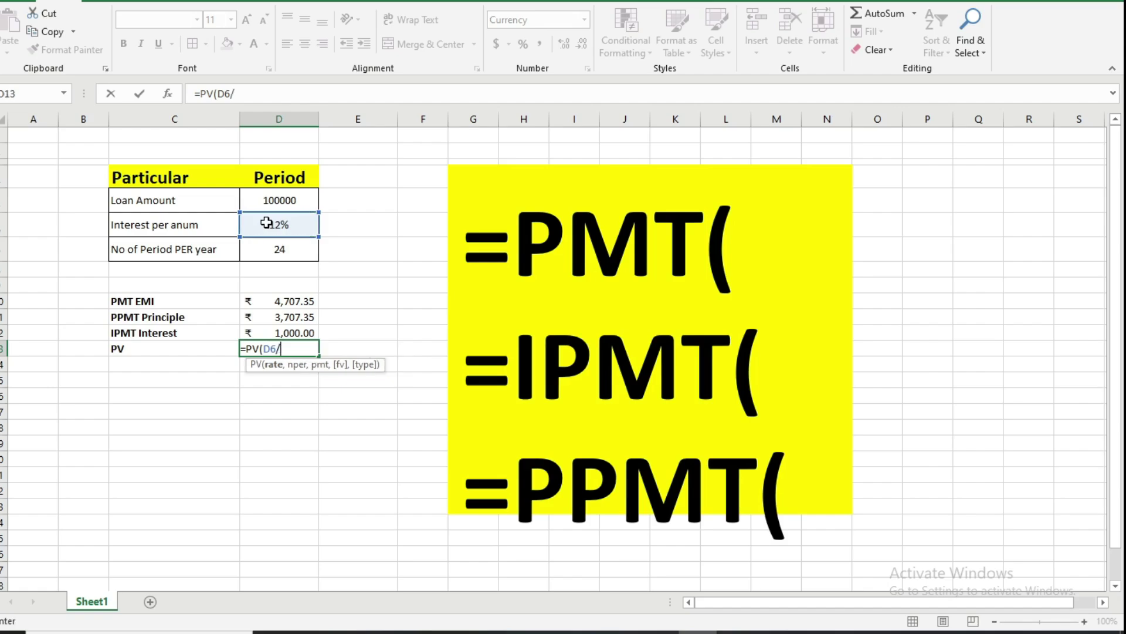
pyautogui.write('12')
pyautogui.write(',')
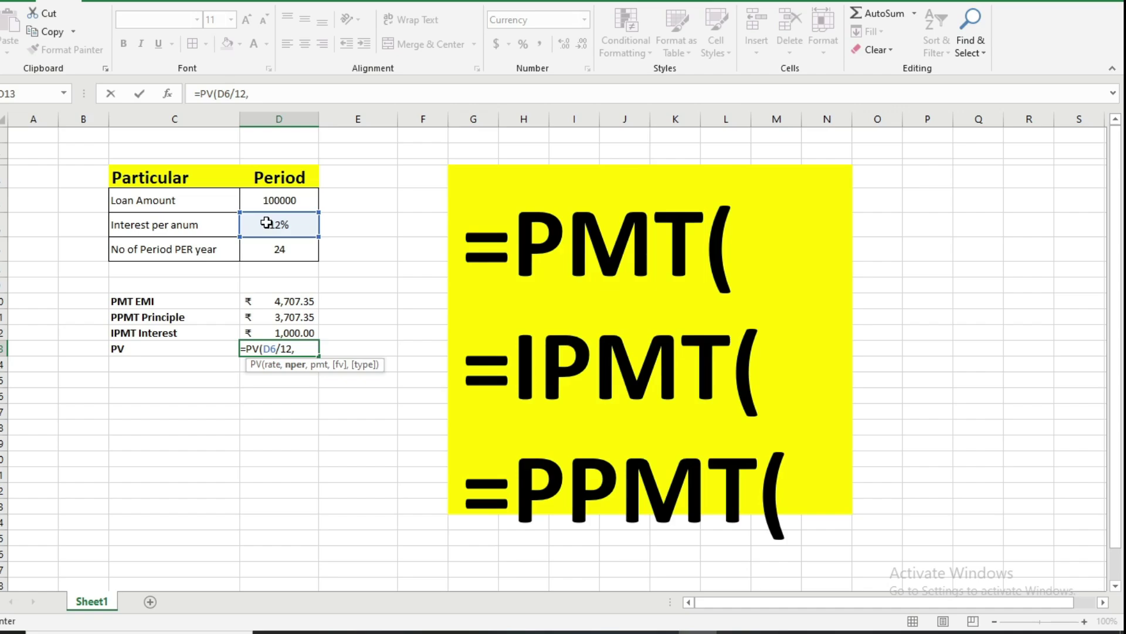
pyautogui.click(271, 245)
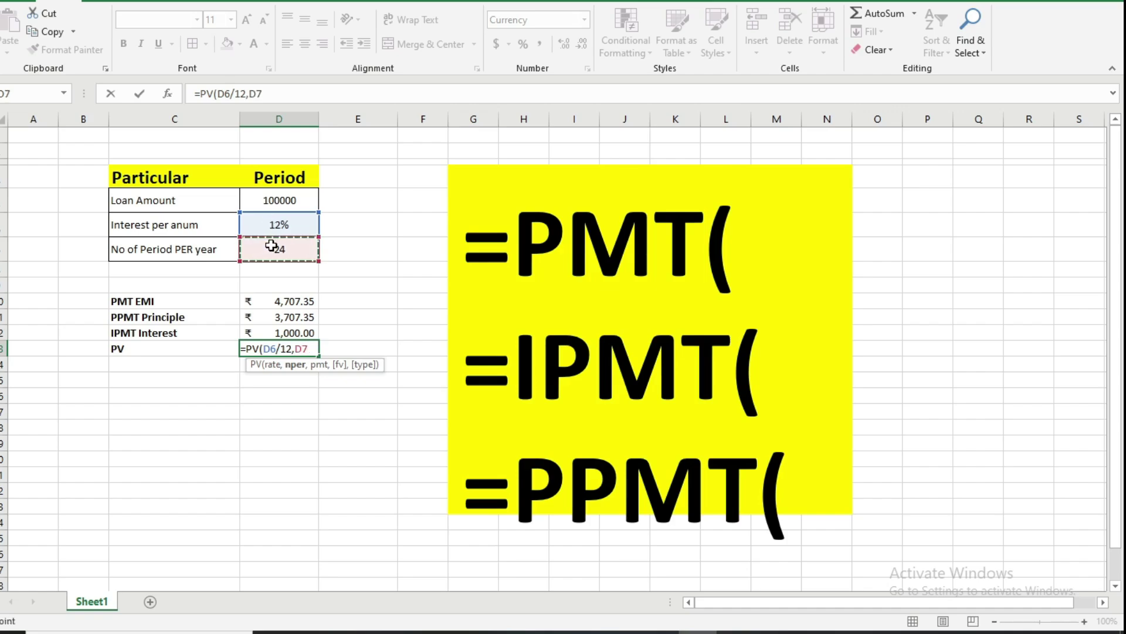
pyautogui.write(',')
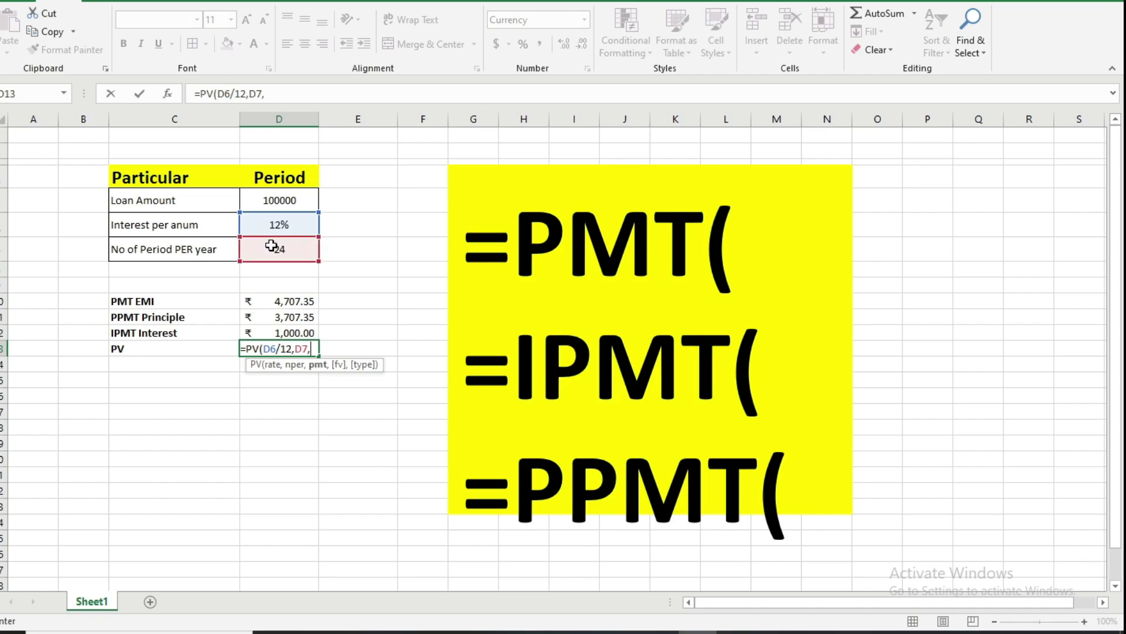
pyautogui.click(289, 303)
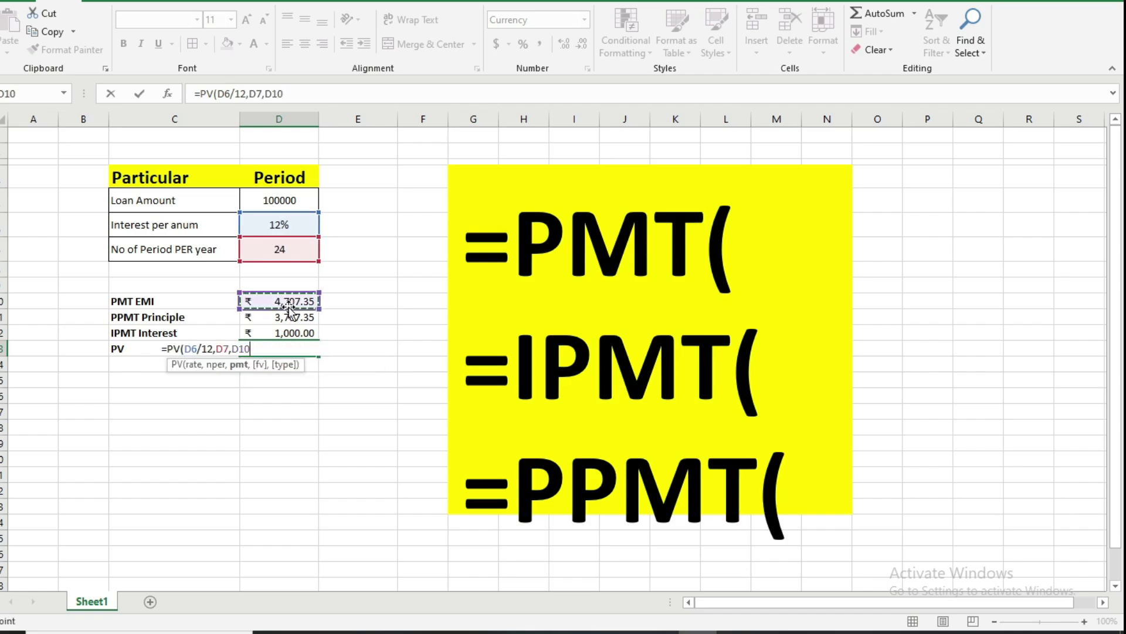
pyautogui.write(',')
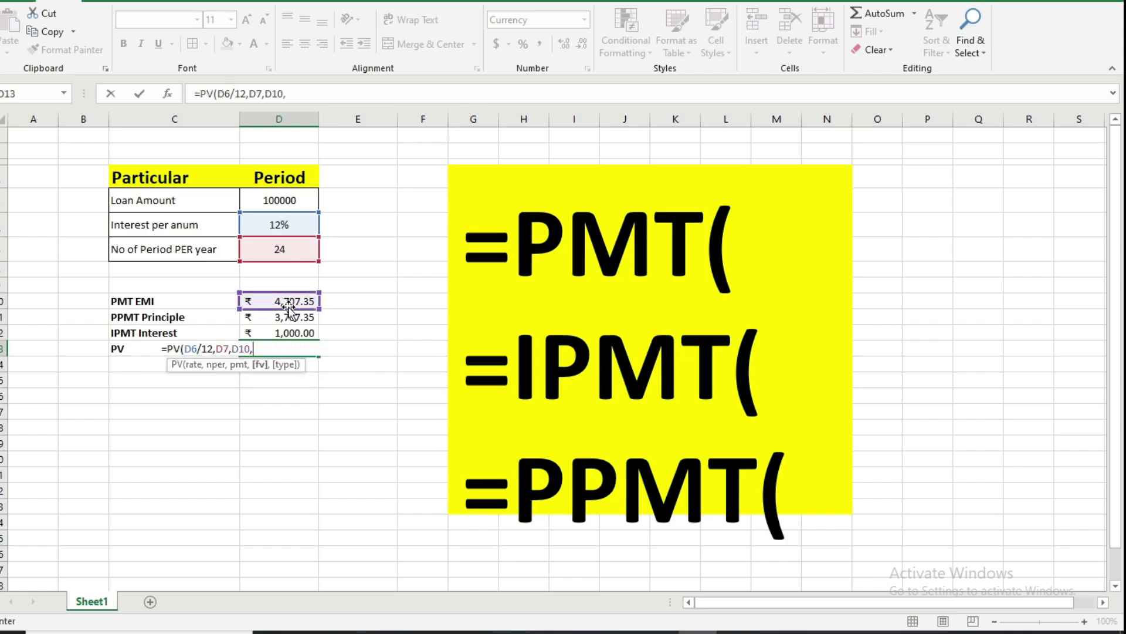
pyautogui.write('0')
pyautogui.write(')')
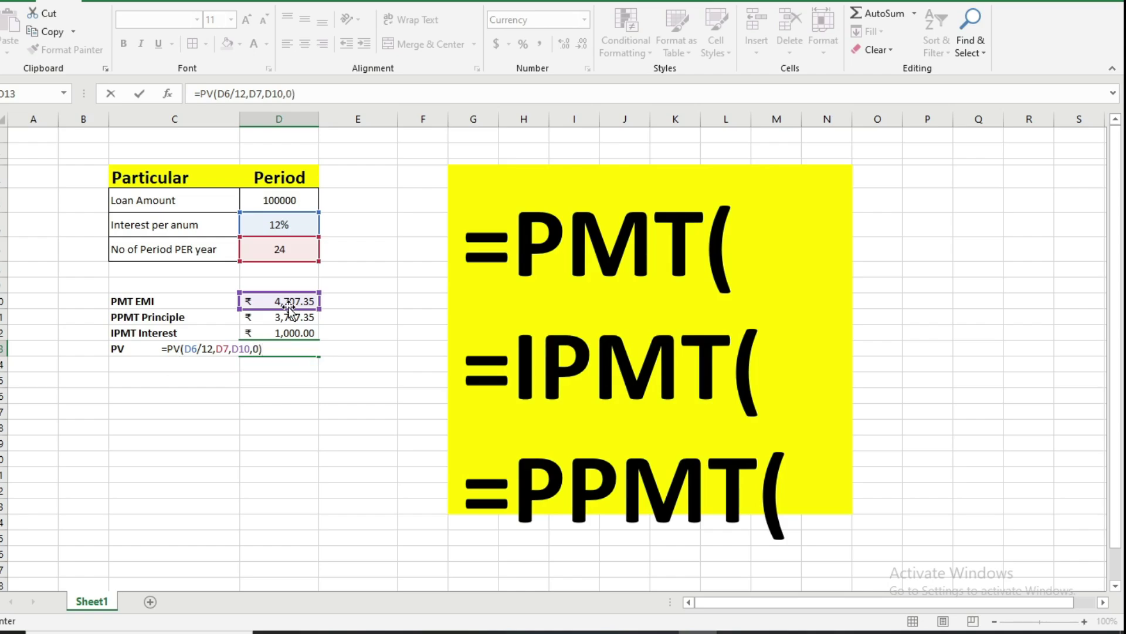
pyautogui.press('Return')
pyautogui.press('Up')
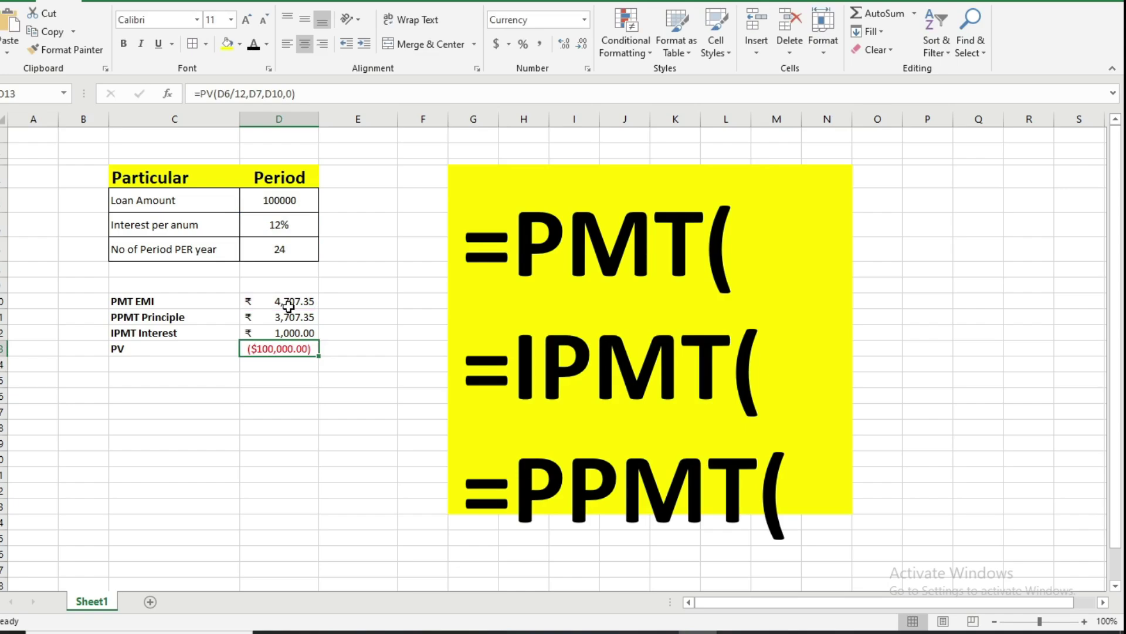
# Step: Compare the PV result in D13 with the loan amount and the EMI, principal and interest values
pyautogui.click(276, 204)
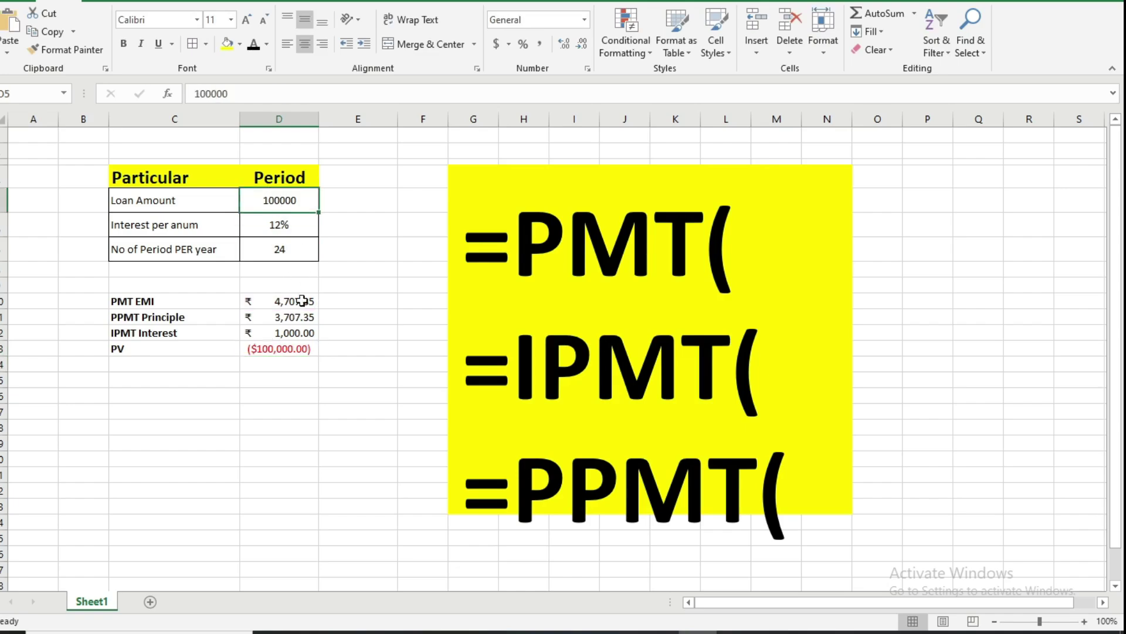
pyautogui.click(297, 348)
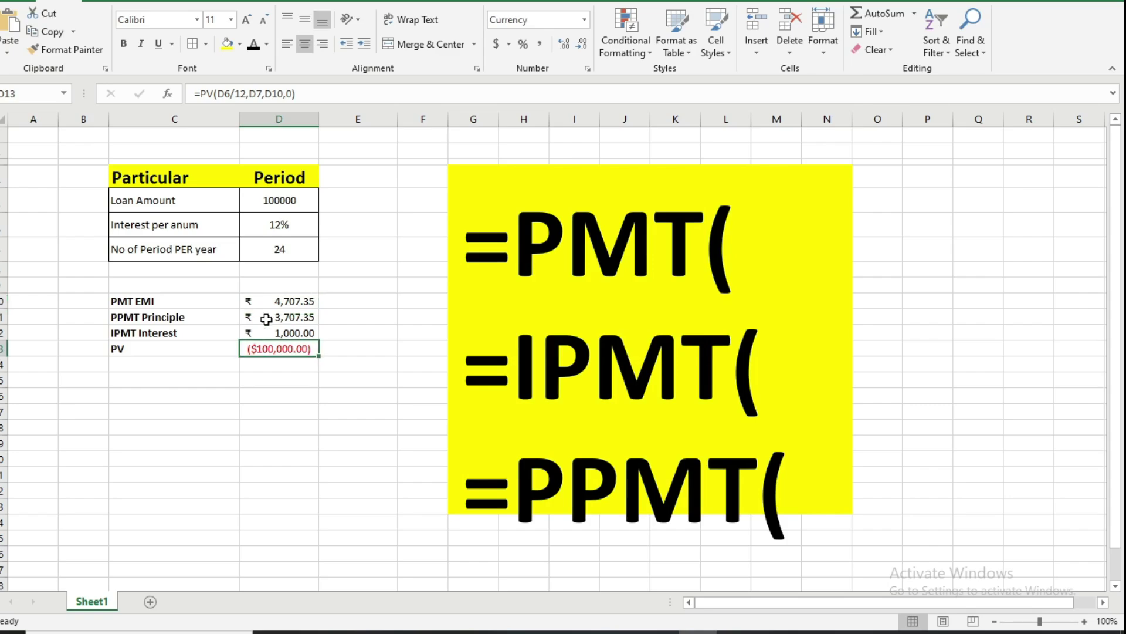
pyautogui.moveTo(183, 301); pyautogui.dragTo(185, 333)
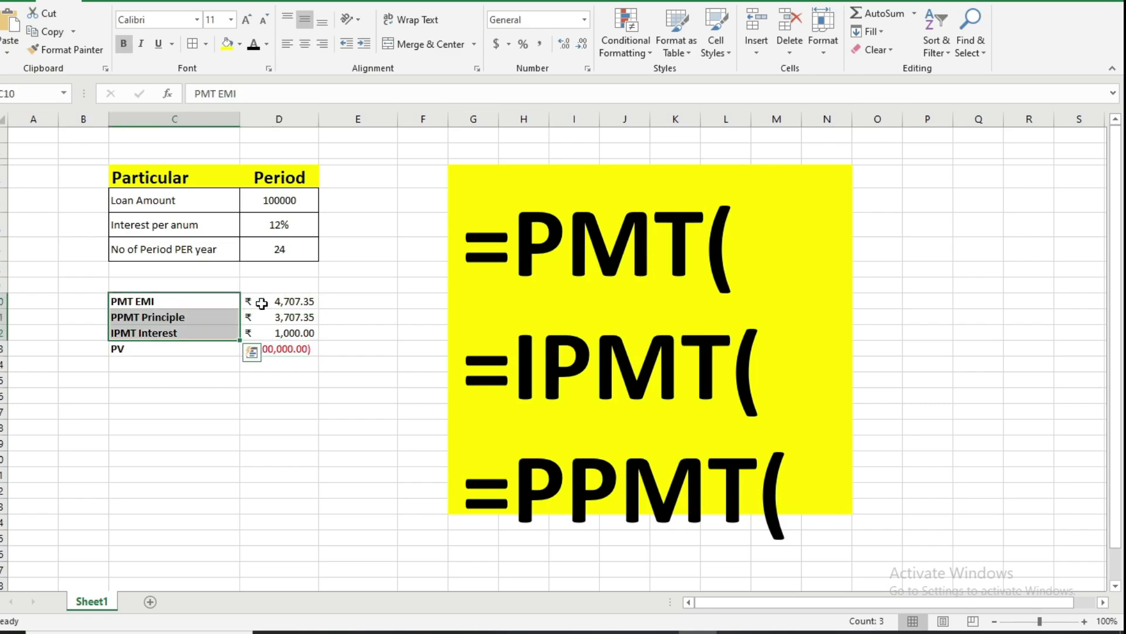
pyautogui.moveTo(257, 301); pyautogui.dragTo(218, 332)
pyautogui.click(227, 365)
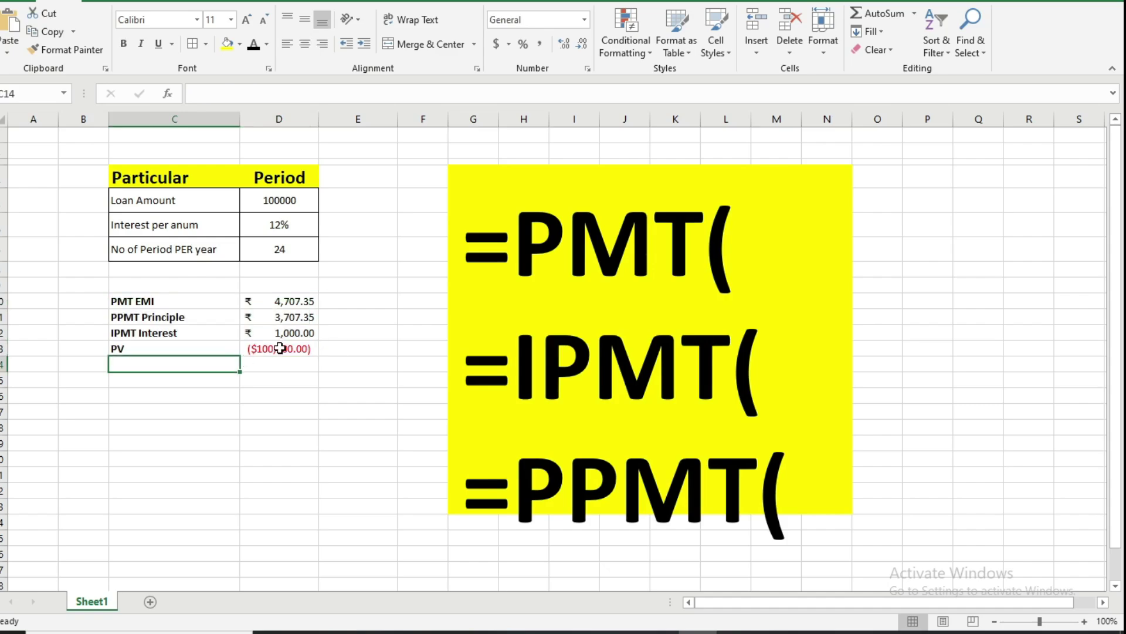
pyautogui.click(280, 348)
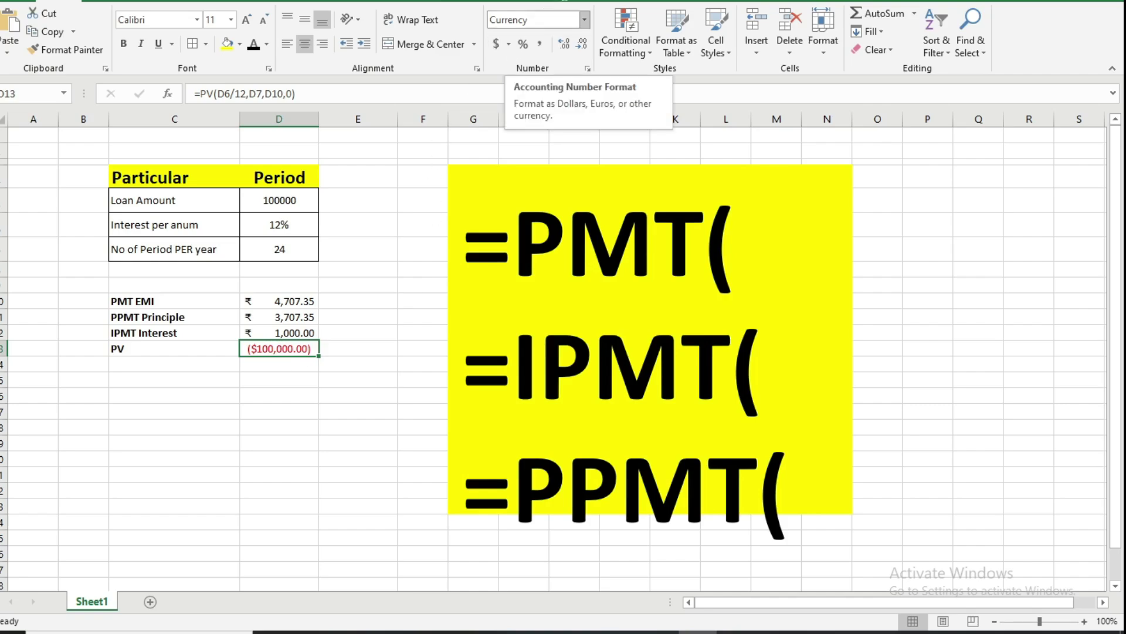
# Step: Apply Accounting format with the ₹ Hindi currency symbol to the PV cell D13
pyautogui.click(585, 21)
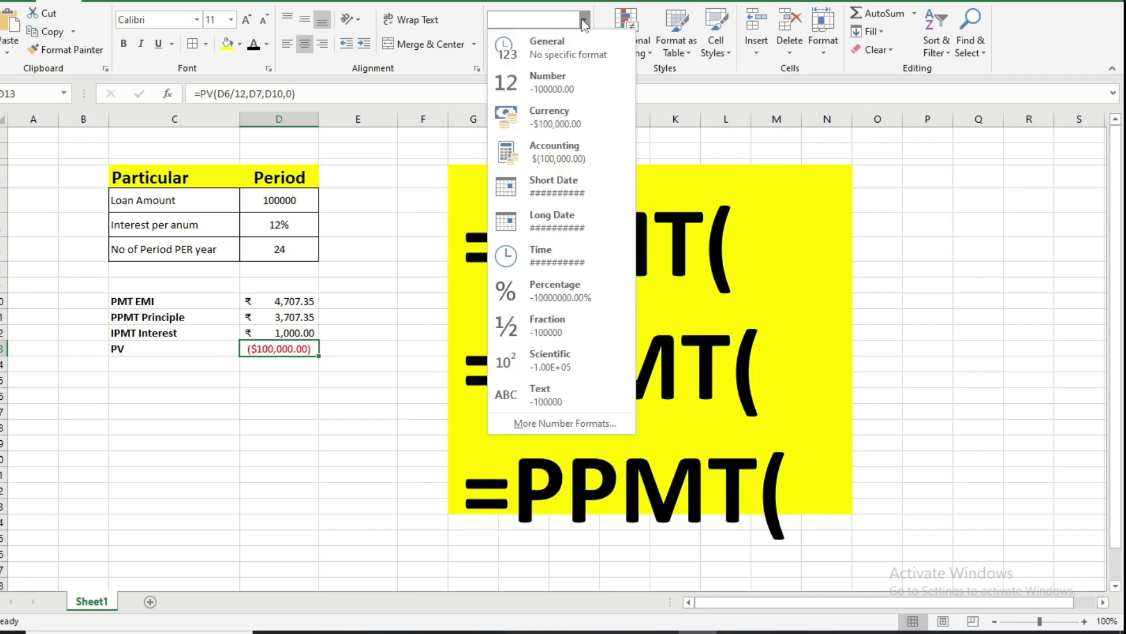
pyautogui.click(555, 116)
pyautogui.click(508, 44)
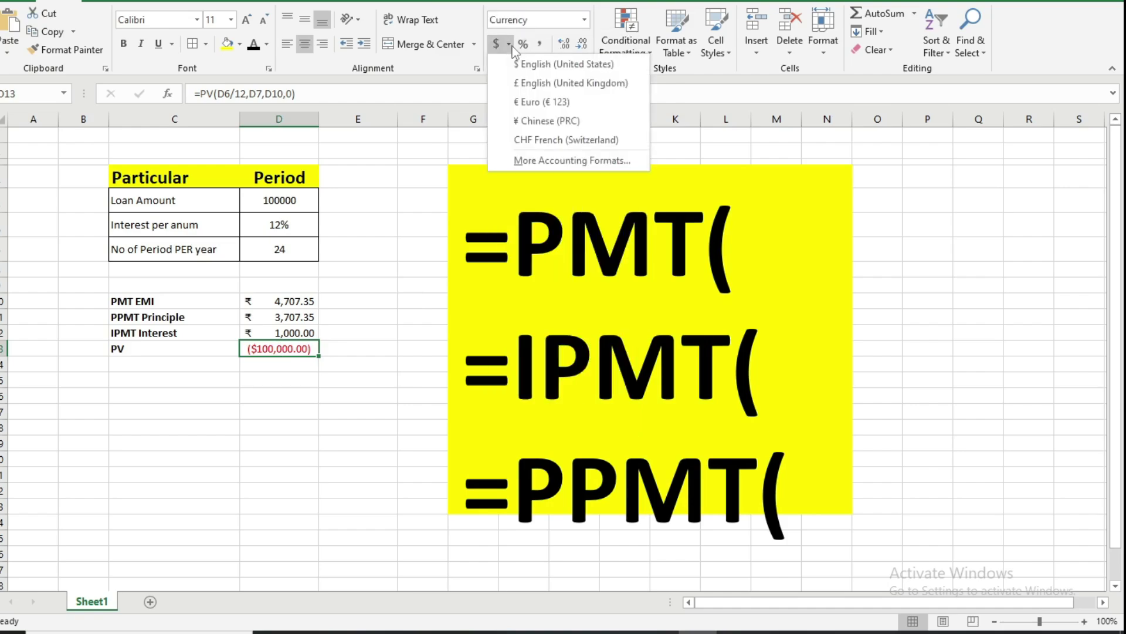
pyautogui.click(527, 162)
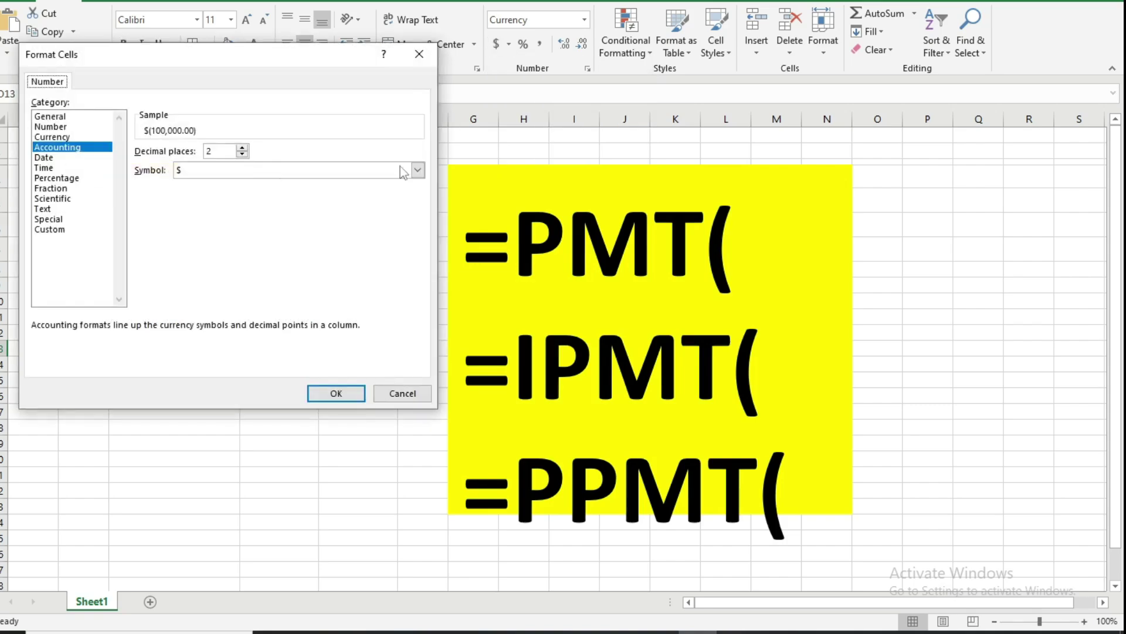
pyautogui.click(418, 170)
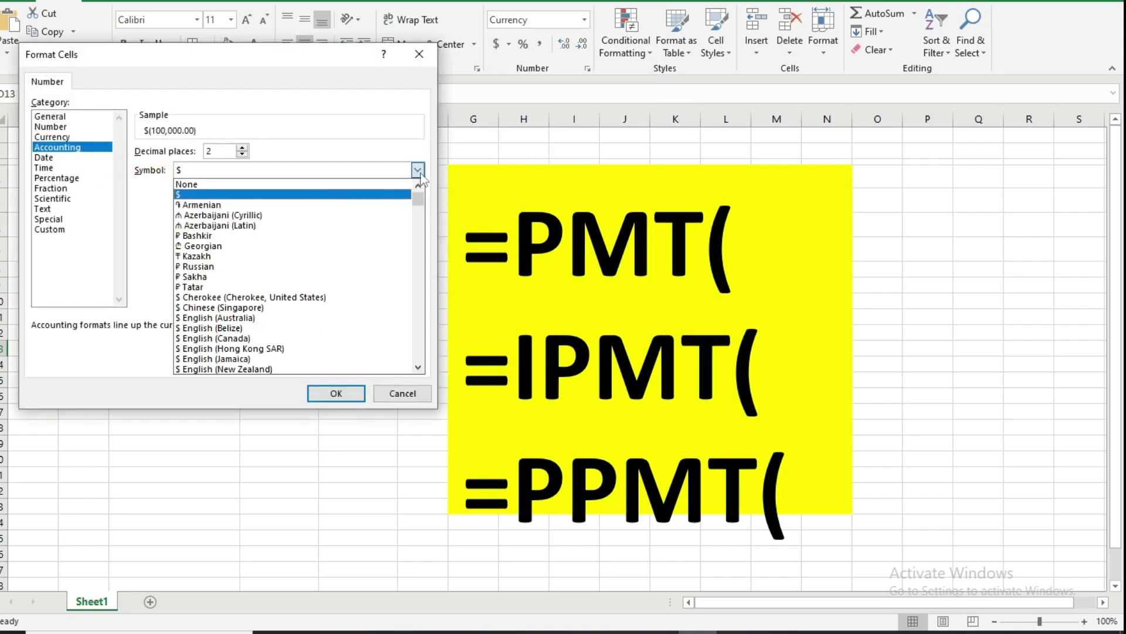
pyautogui.moveTo(418, 201); pyautogui.dragTo(417, 251)
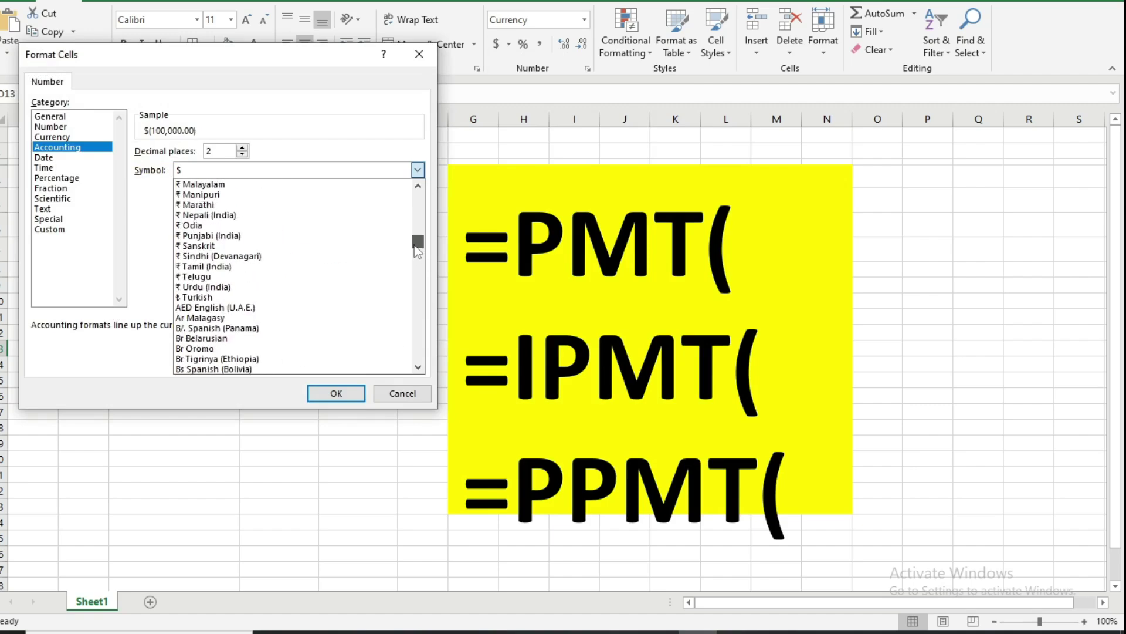
pyautogui.scroll(1, 266, 218)
pyautogui.scroll(1, 265, 219)
pyautogui.scroll(1, 266, 218)
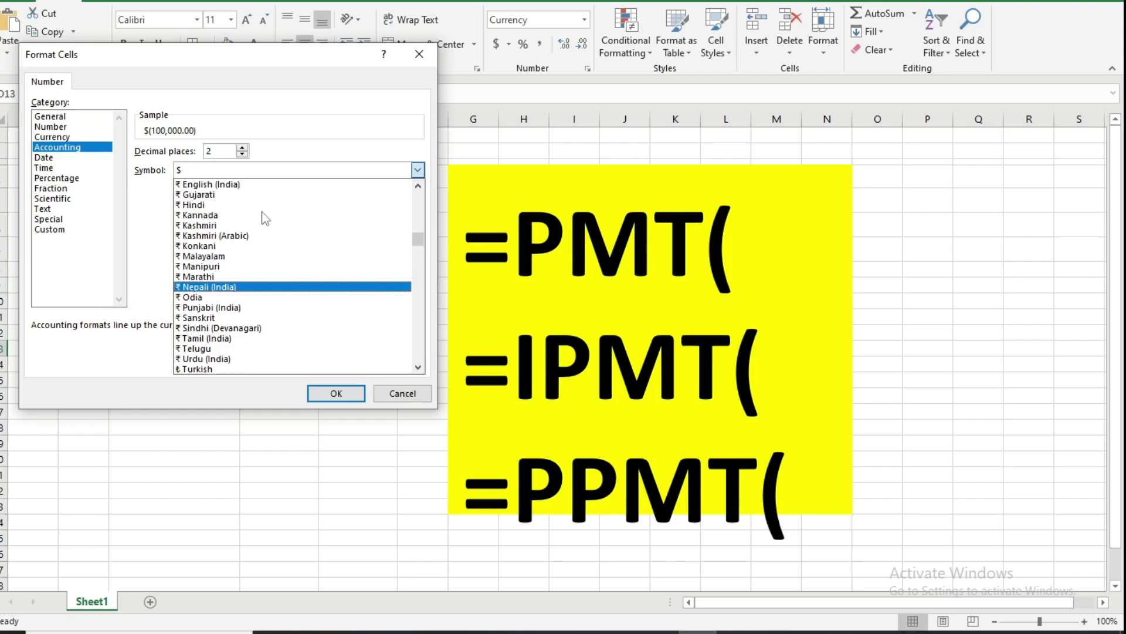
pyautogui.scroll(1, 266, 219)
pyautogui.click(209, 217)
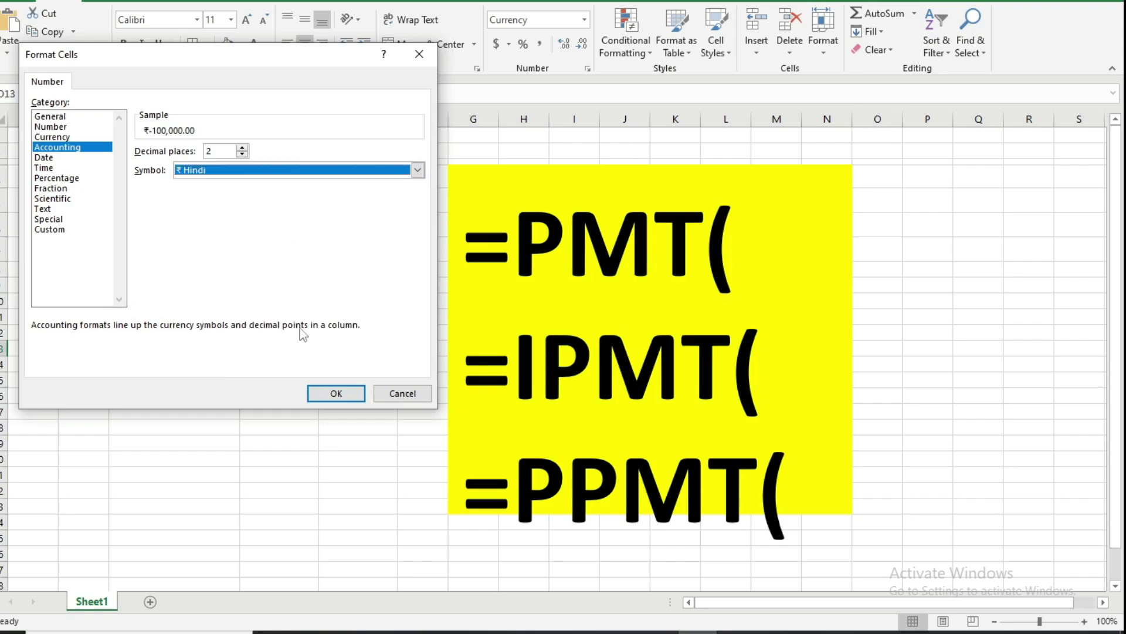
pyautogui.click(336, 393)
pyautogui.click(294, 380)
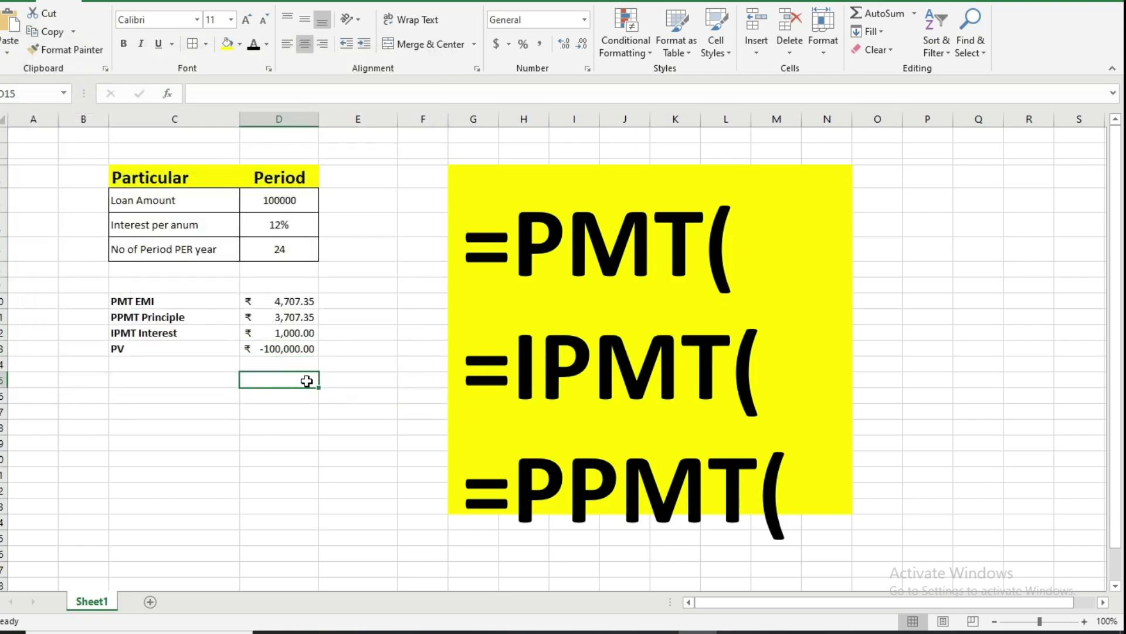
pyautogui.click(291, 353)
# Step: Edit the PV formula to =PV(D6/12,D7,-D10,0) so it returns a positive ₹ 100,000.00
pyautogui.doubleClick(294, 349)
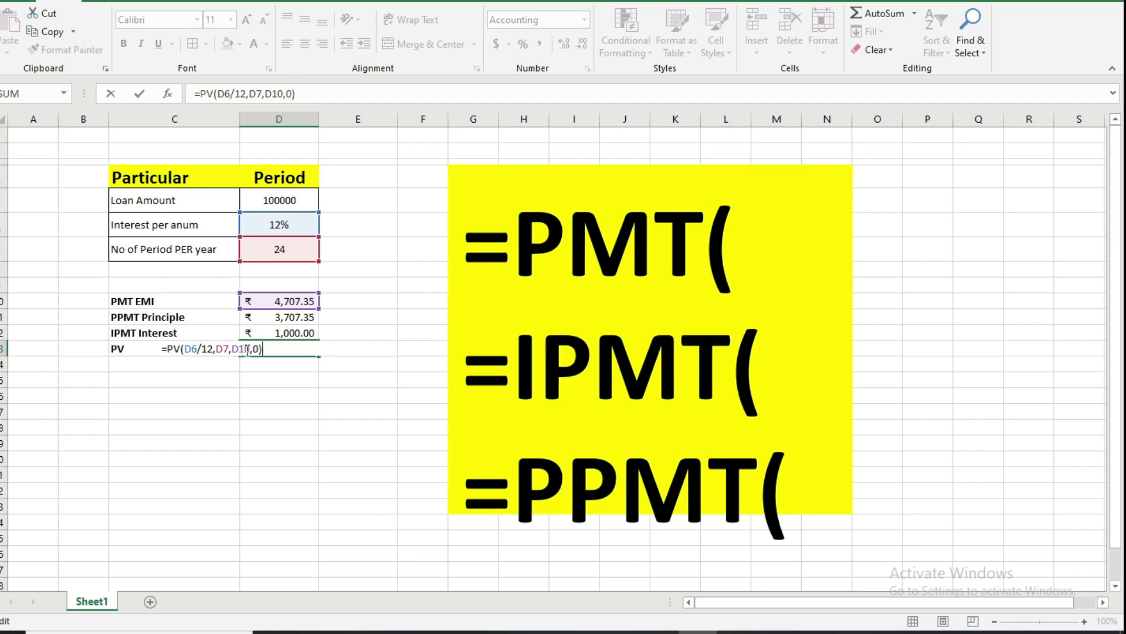
pyautogui.click(252, 349)
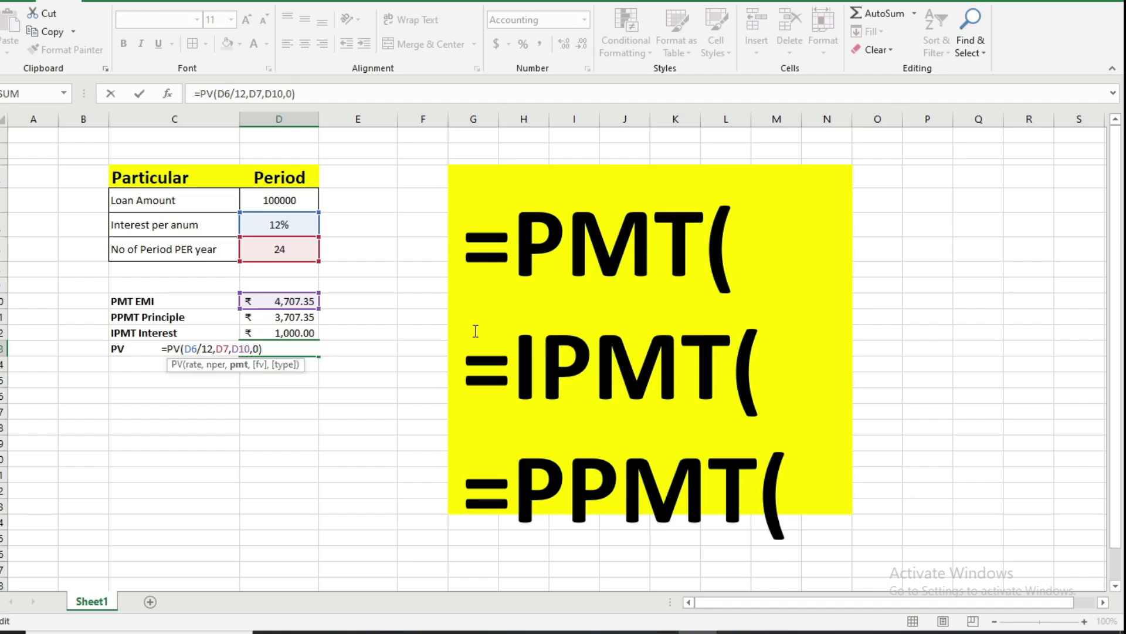
pyautogui.press('Right')
pyautogui.press('Right')
pyautogui.press('Return')
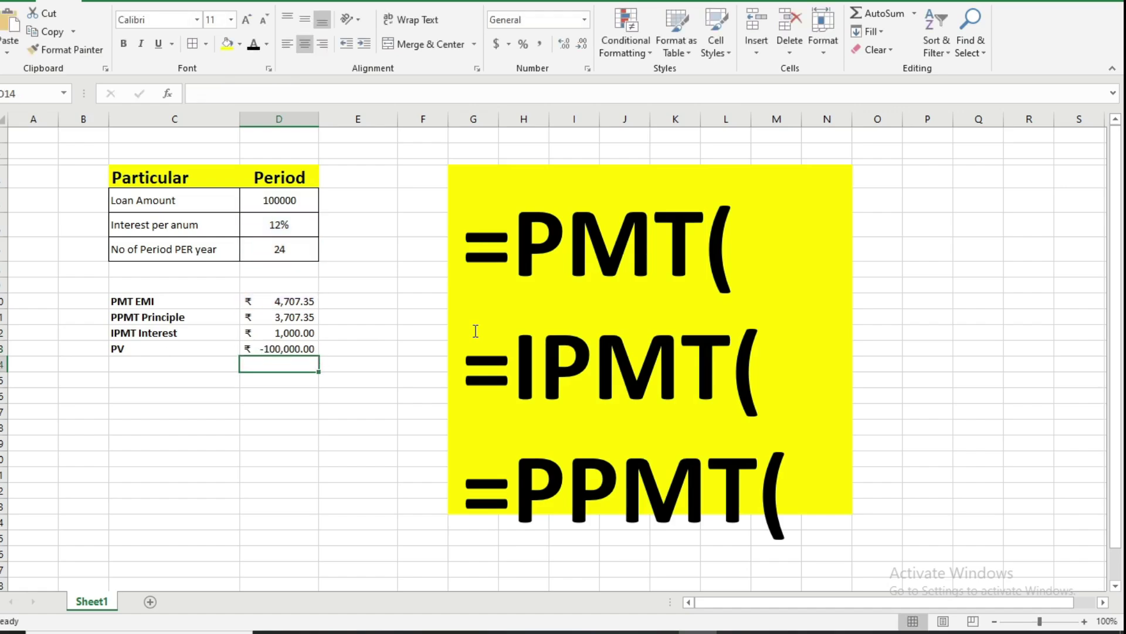
pyautogui.doubleClick(281, 350)
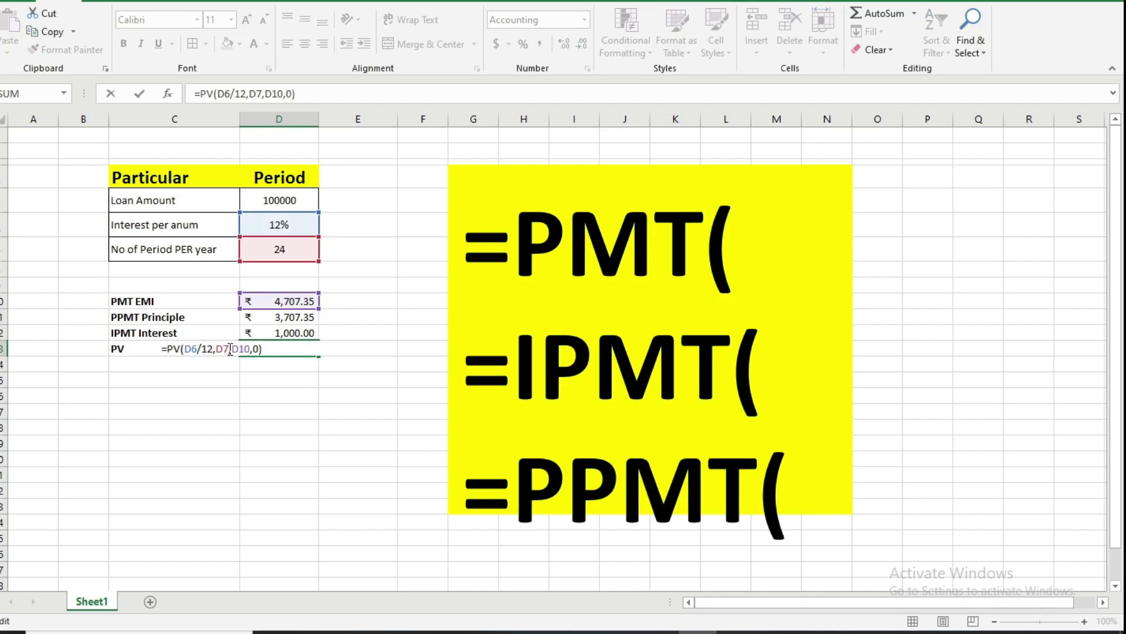
pyautogui.click(229, 349)
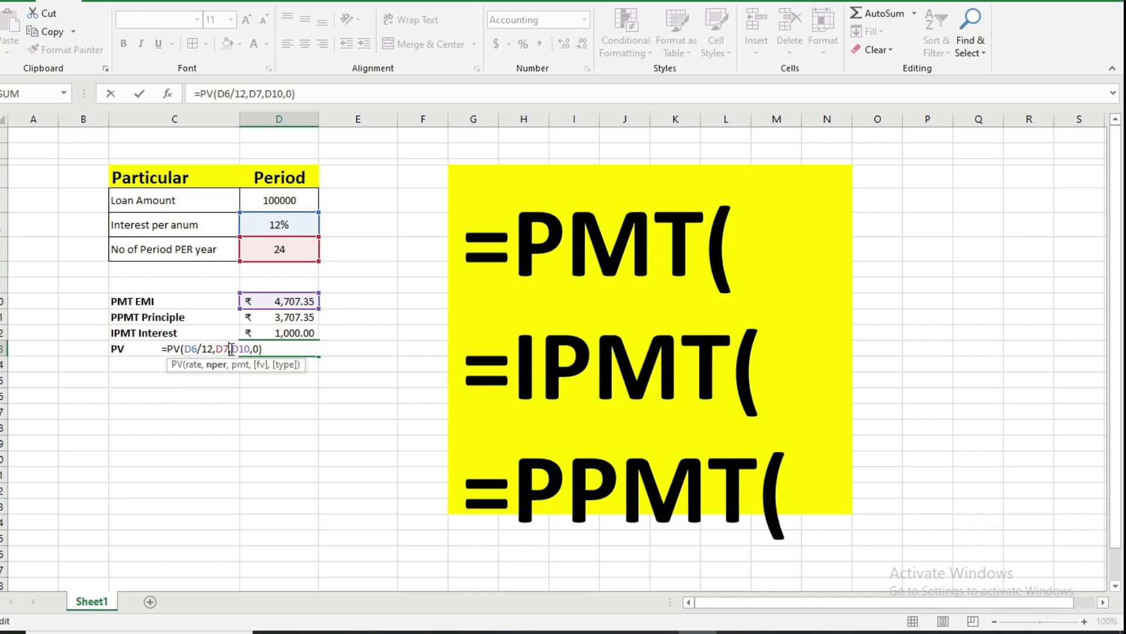
pyautogui.click(232, 349)
pyautogui.write('-')
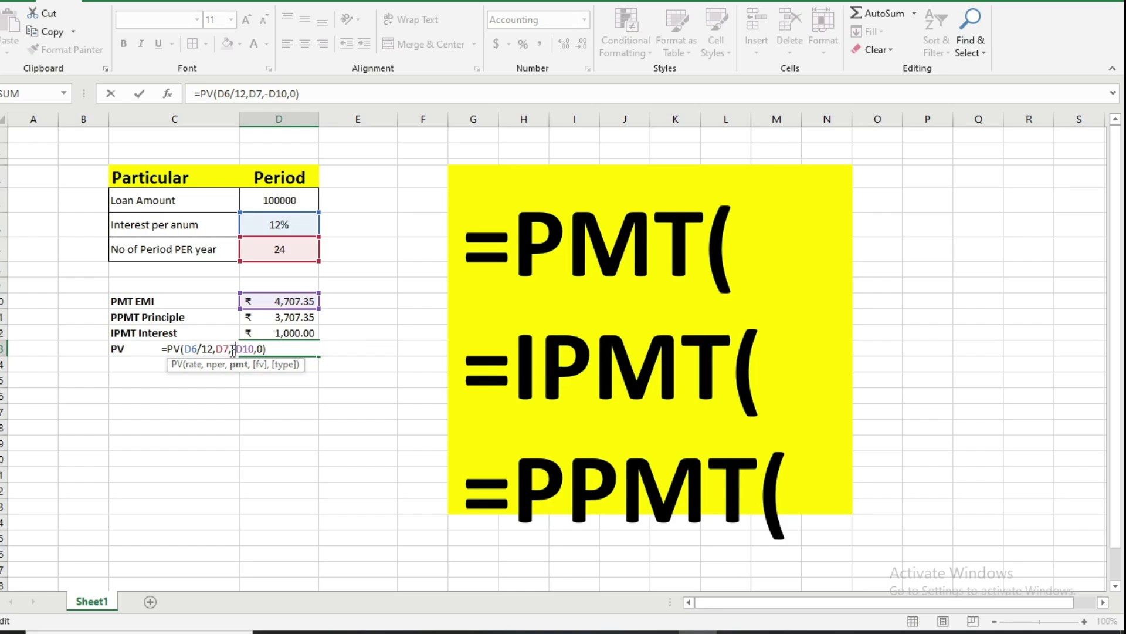
pyautogui.press('Return')
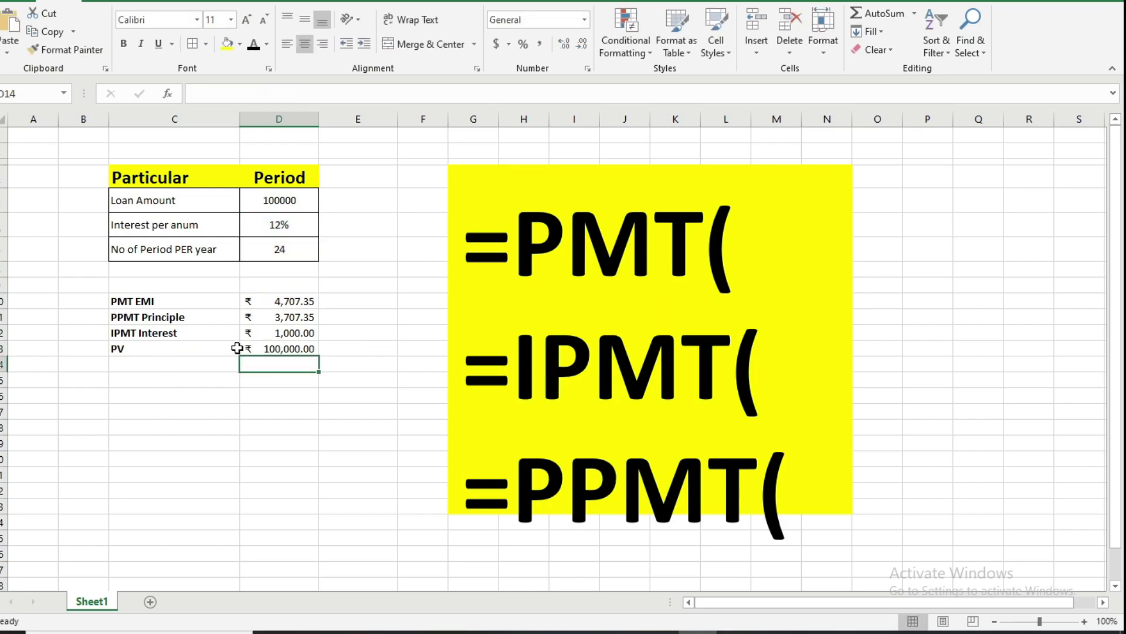